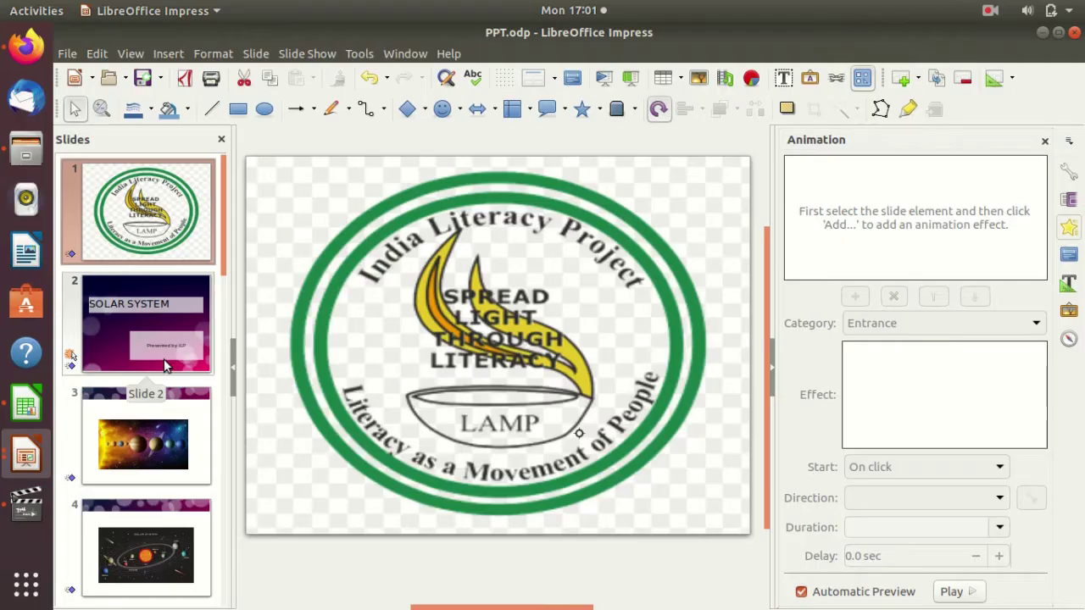
# Open slide 8, the table of planets and their descriptions.
pyautogui.scroll(-1, 187, 421)
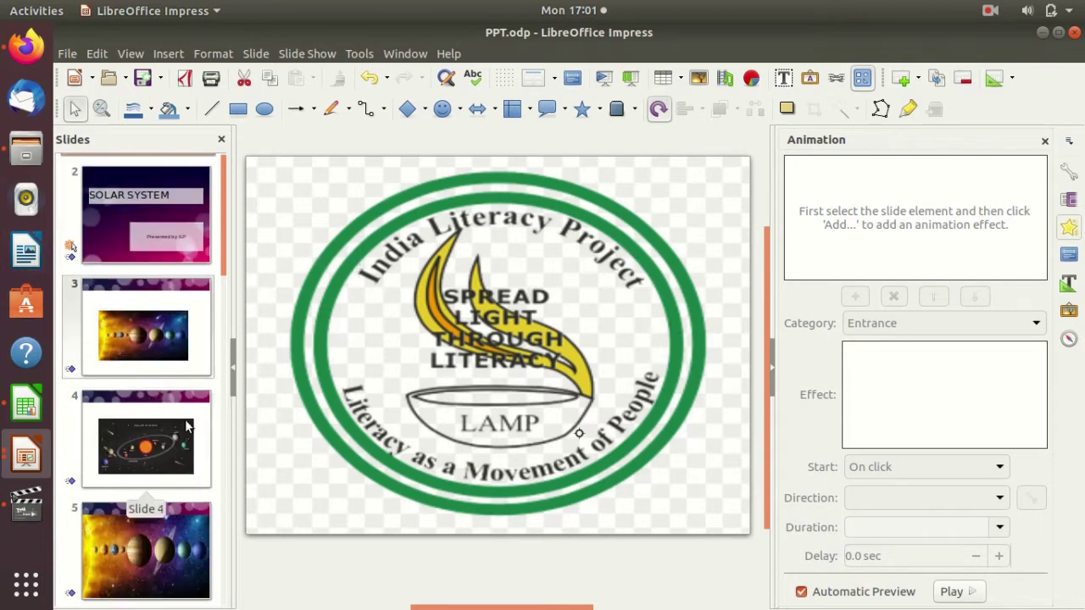
pyautogui.scroll(-4, 187, 420)
pyautogui.scroll(-2, 187, 421)
pyautogui.scroll(3, 187, 420)
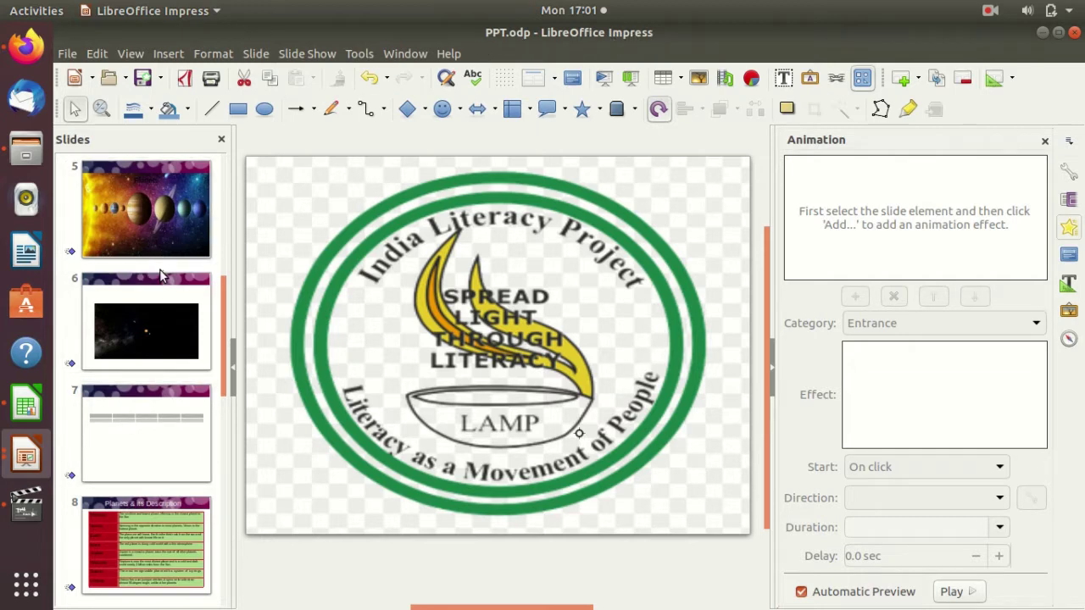
pyautogui.scroll(-3, 170, 549)
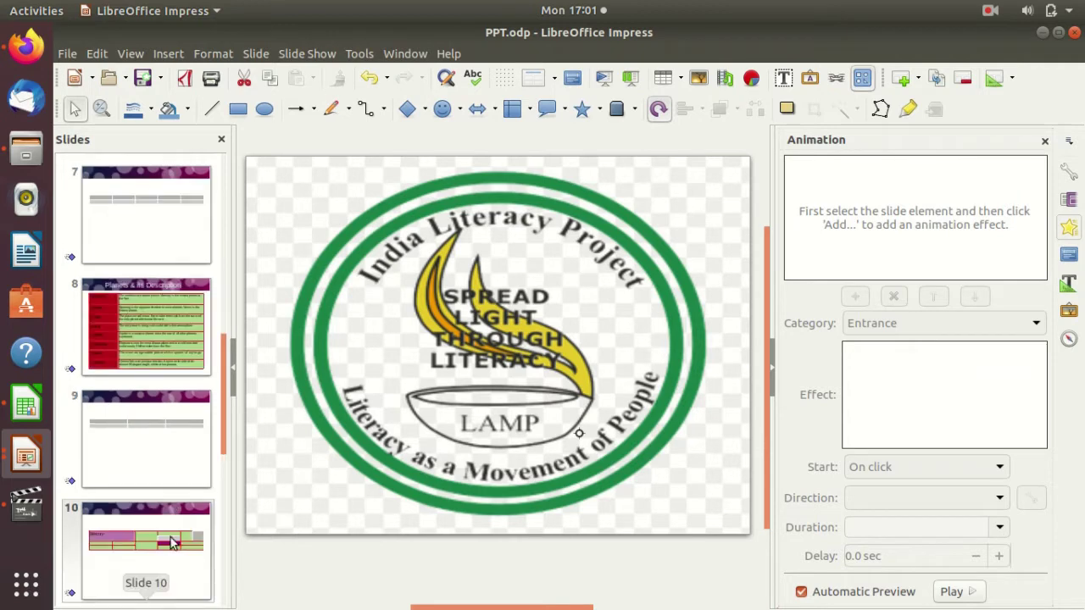
pyautogui.click(147, 327)
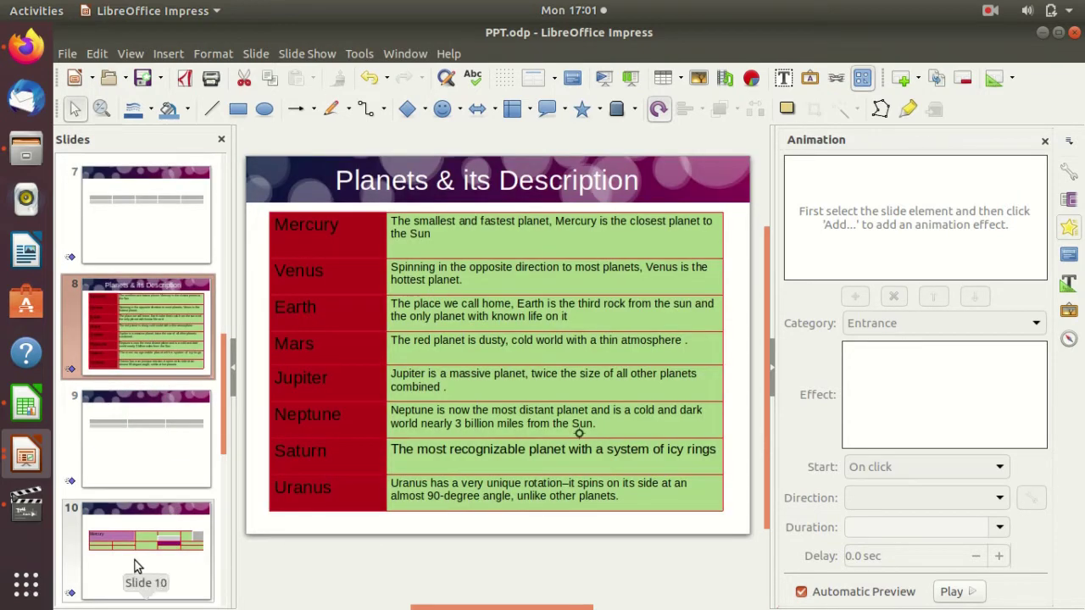
# Look at slide 11's Mercury shapes, then go back to slide 8's planets table.
pyautogui.scroll(-5, 135, 560)
pyautogui.click(136, 258)
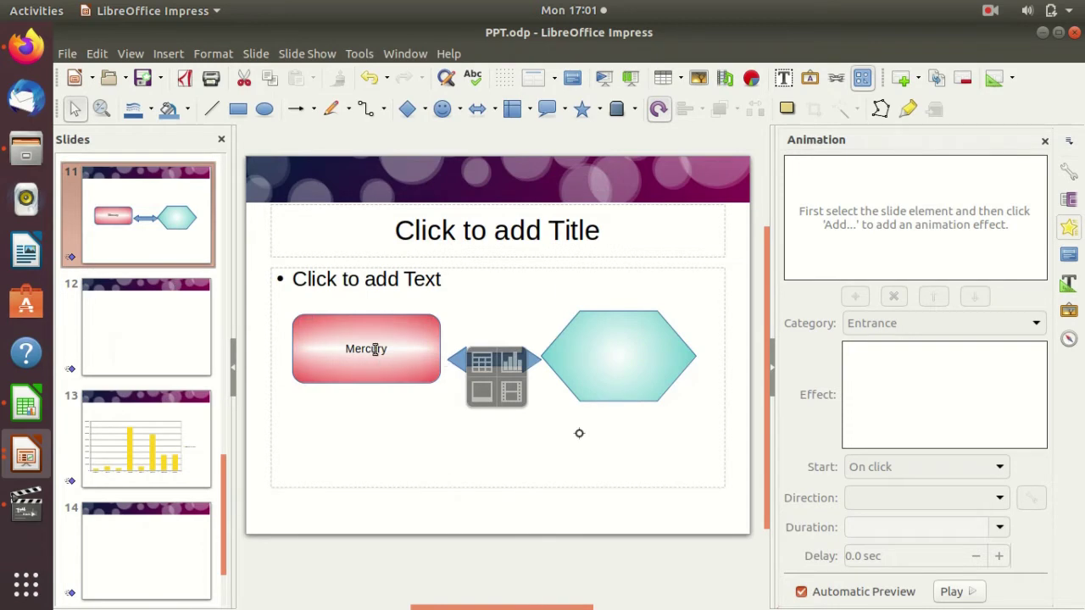
pyautogui.scroll(3, 128, 315)
pyautogui.scroll(2, 135, 339)
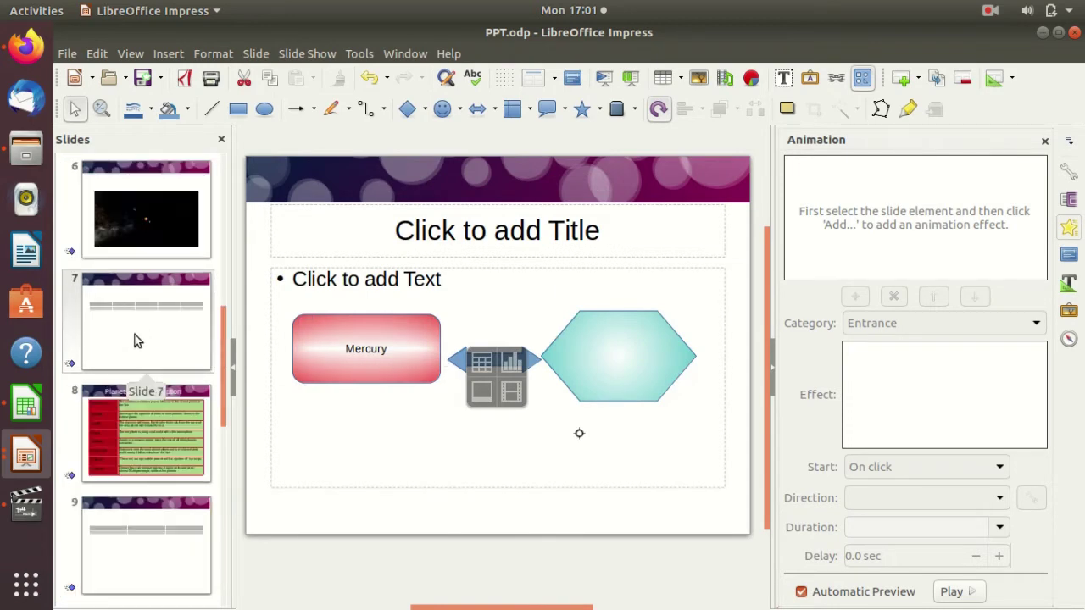
pyautogui.click(146, 421)
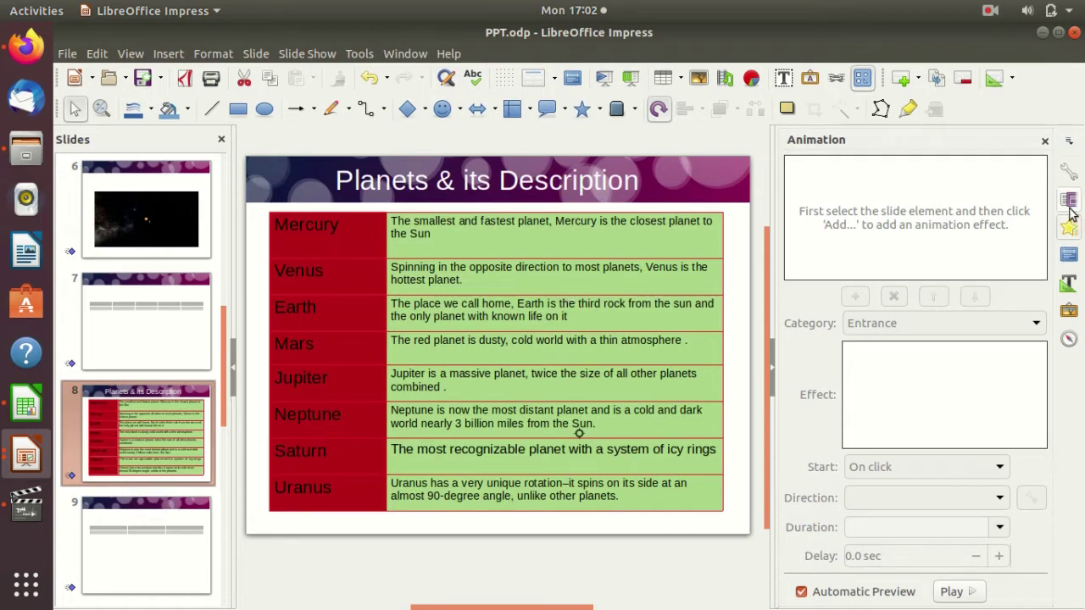
# Show the slide Properties panel in the sidebar and go to the start of the presentation.
pyautogui.click(1069, 170)
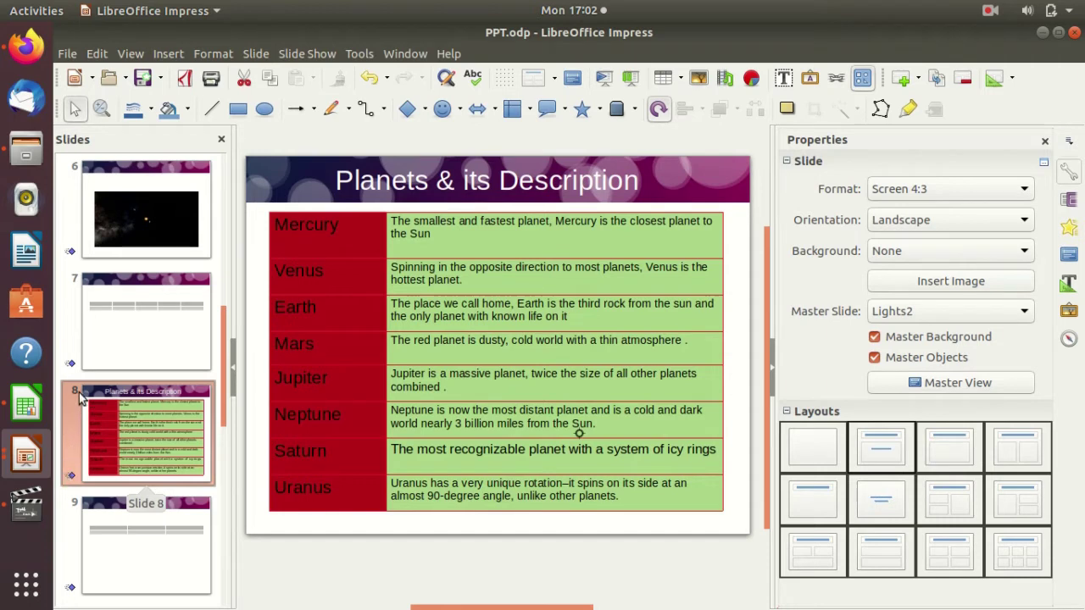
pyautogui.scroll(5, 117, 282)
pyautogui.click(136, 230)
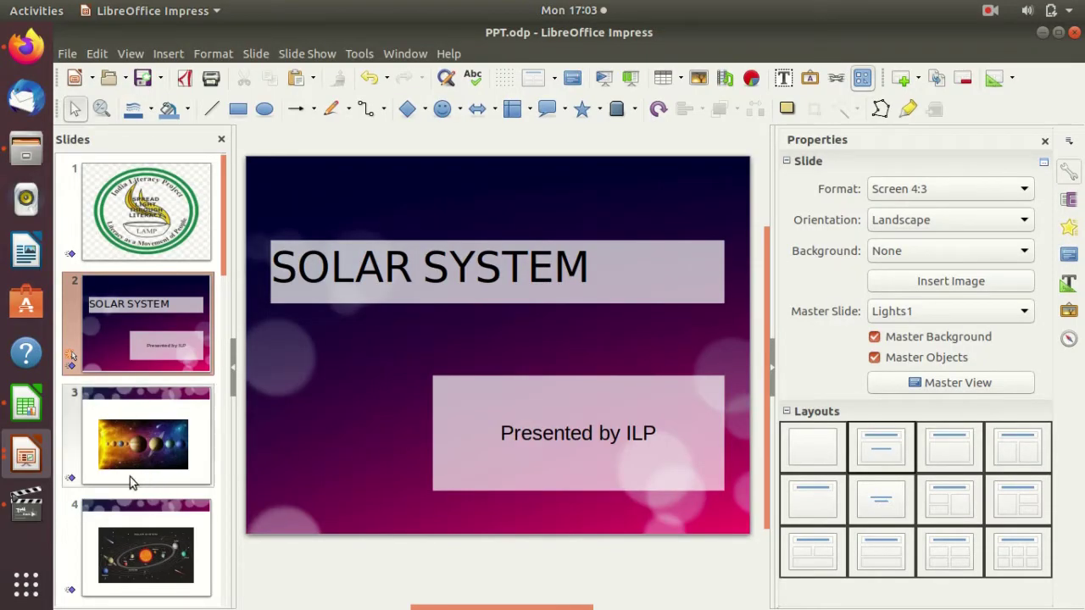
# Move between slide 8's planets table and slide 11's Mercury shapes, ending on slide 8.
pyautogui.scroll(-5, 130, 476)
pyautogui.click(139, 311)
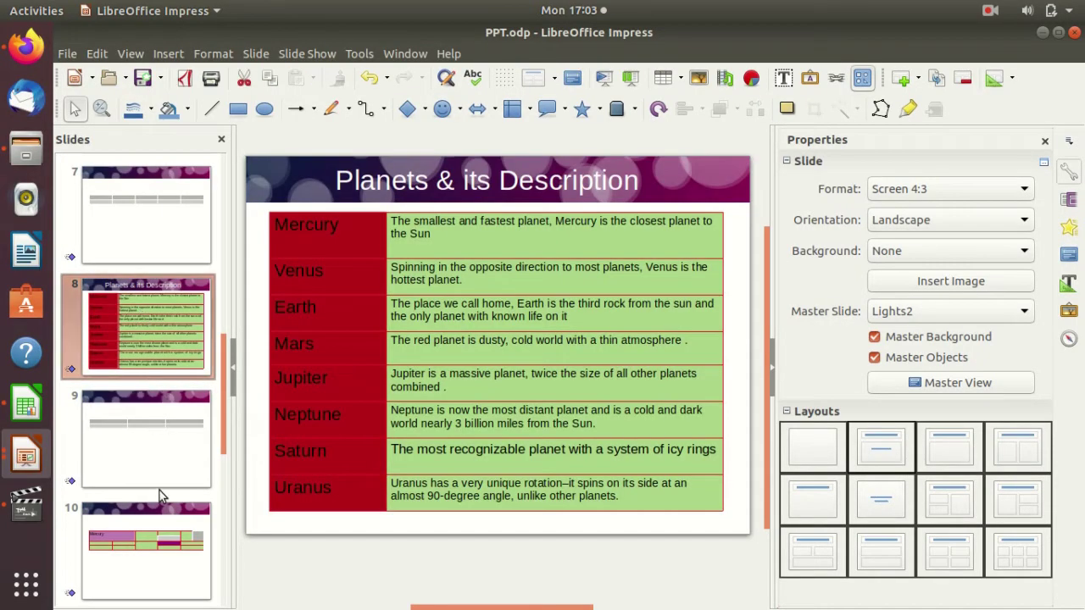
pyautogui.scroll(-2, 160, 485)
pyautogui.click(154, 455)
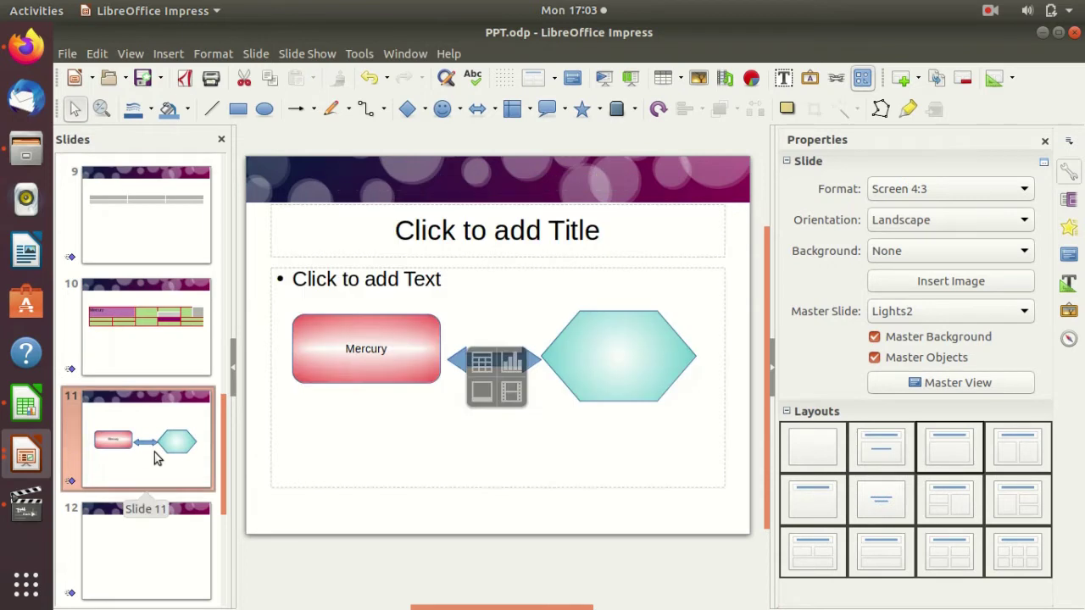
pyautogui.scroll(5, 155, 458)
pyautogui.scroll(-3, 154, 458)
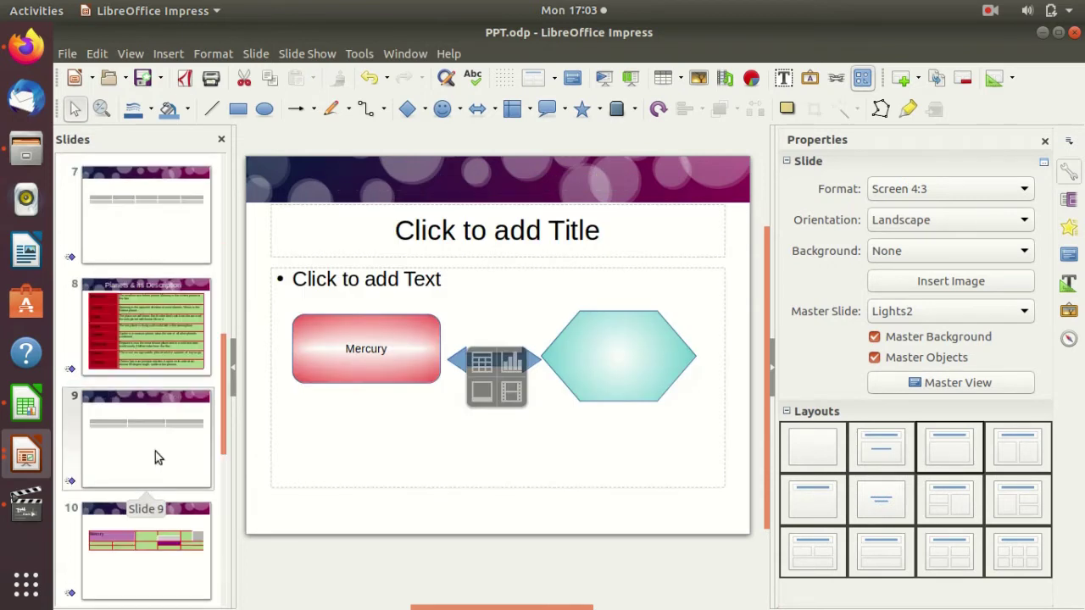
pyautogui.click(140, 357)
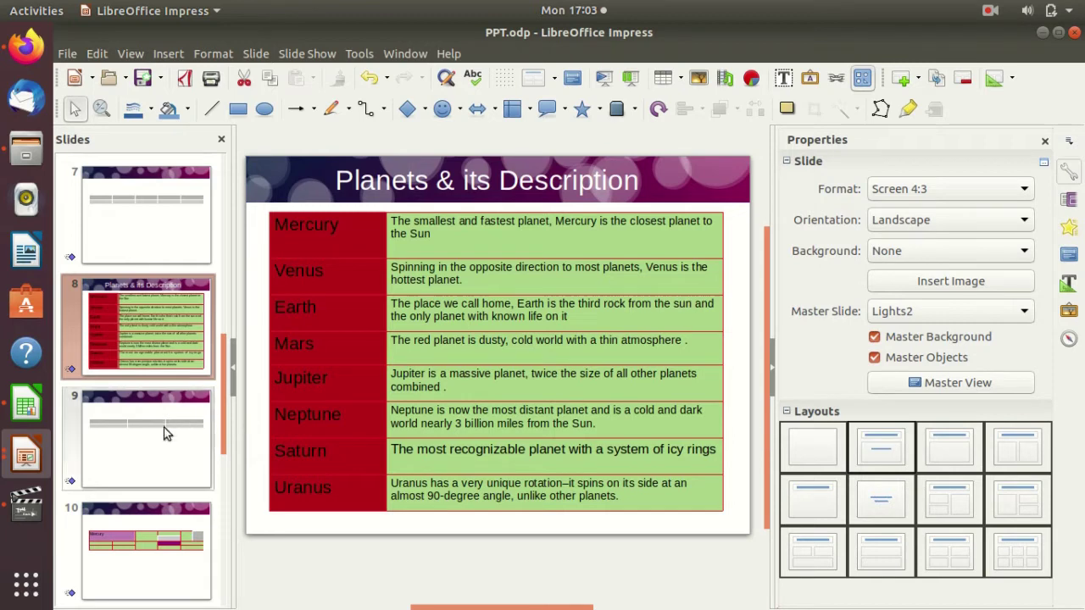
# Select the hexagon on slide 11, then move on to the empty slide 12.
pyautogui.scroll(-1, 157, 511)
pyautogui.scroll(3, 157, 490)
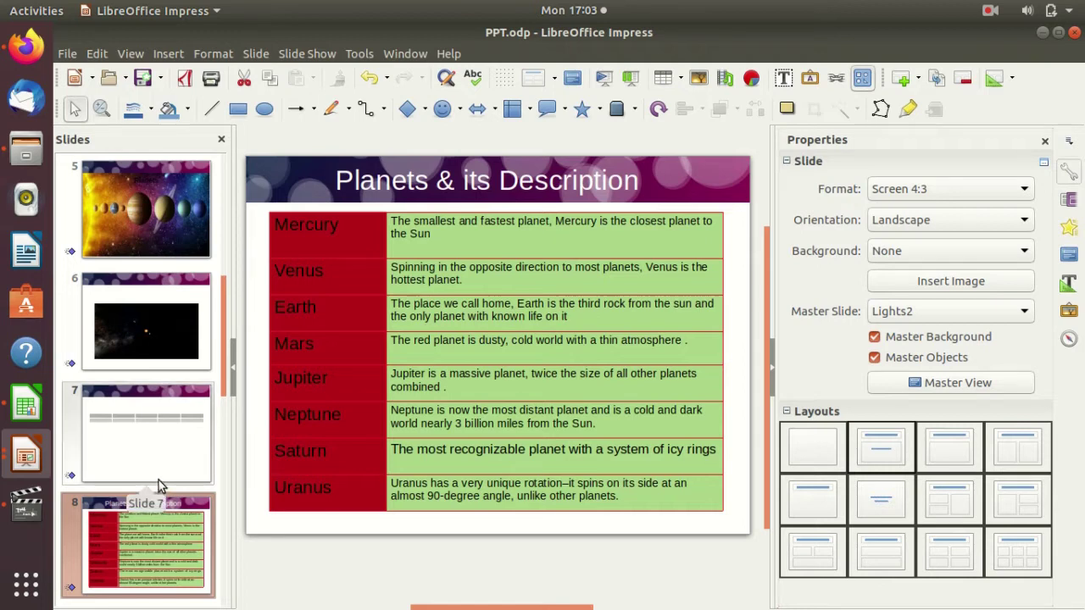
pyautogui.scroll(-3, 161, 486)
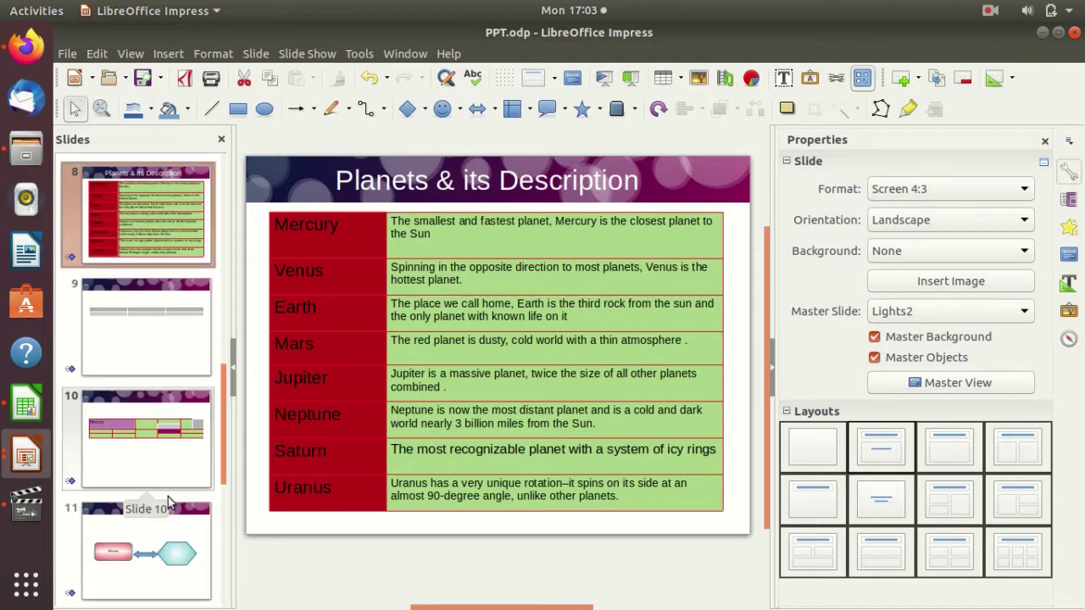
pyautogui.click(181, 548)
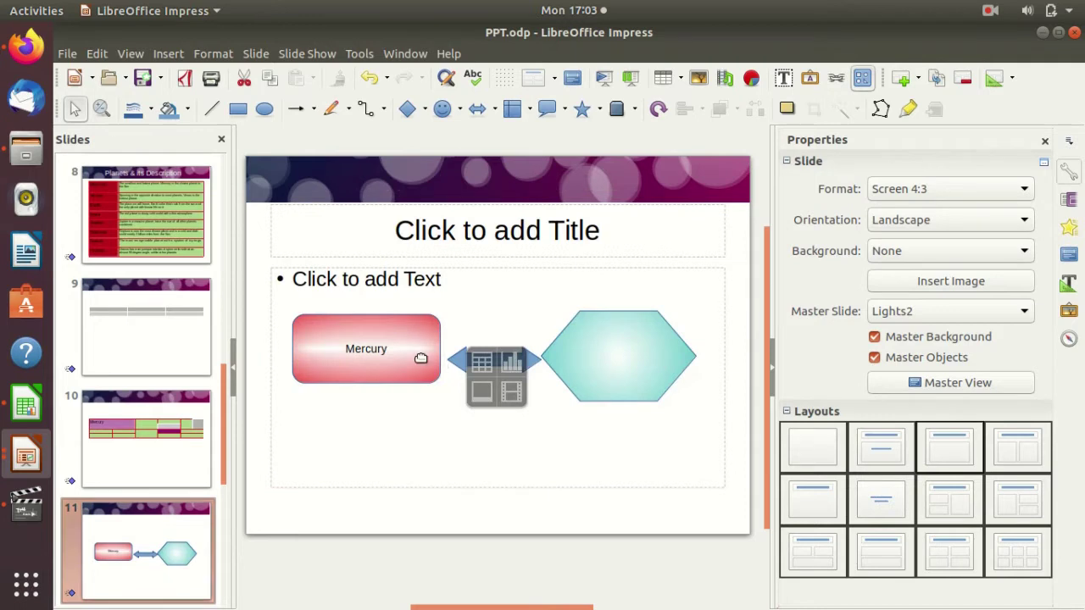
pyautogui.click(616, 361)
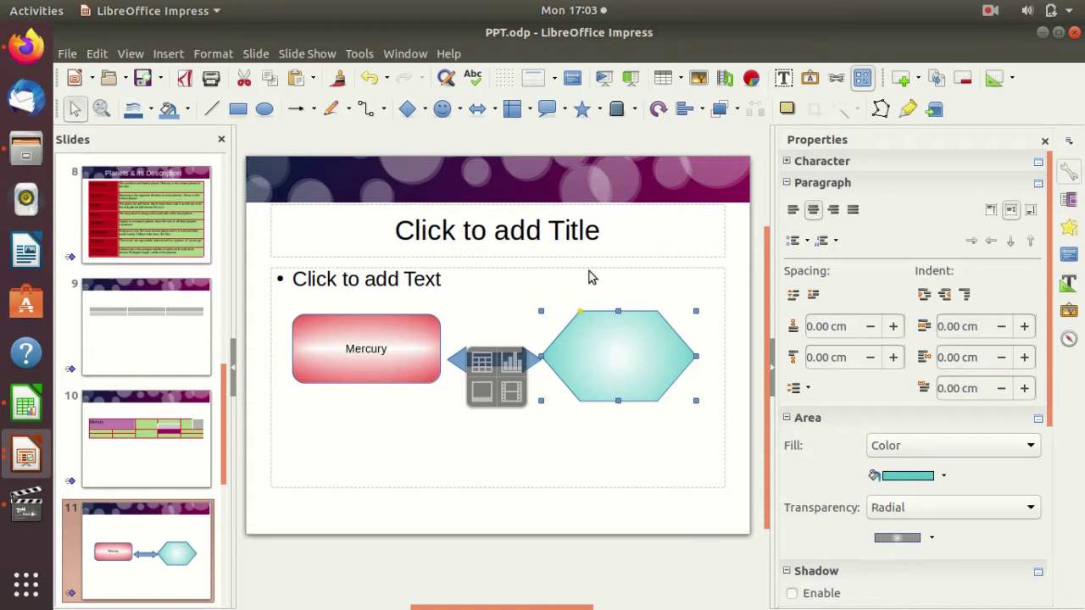
pyautogui.click(158, 222)
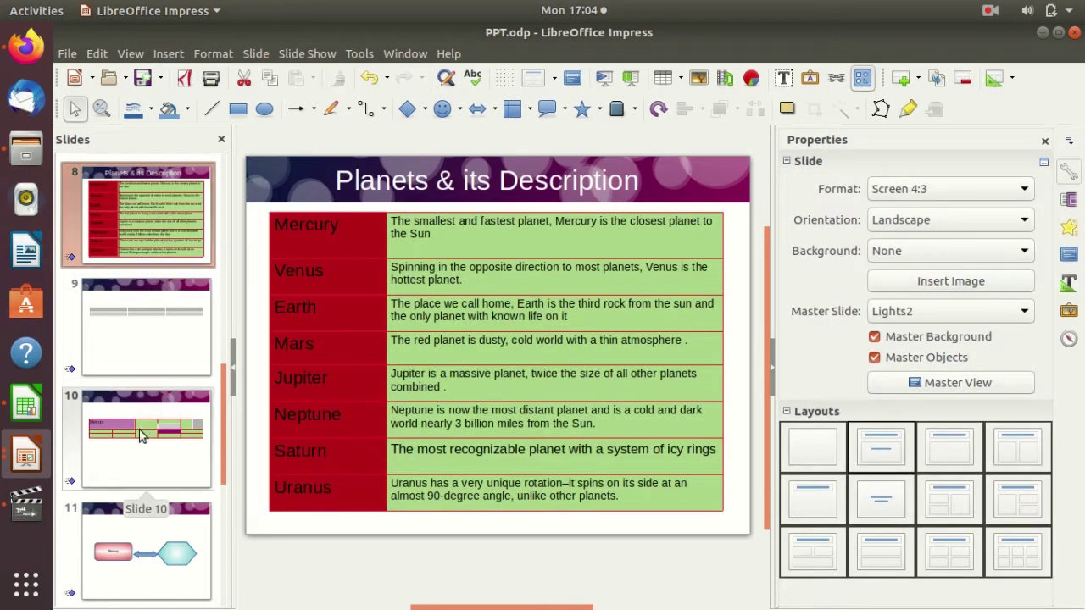
pyautogui.scroll(-3, 141, 441)
pyautogui.click(142, 324)
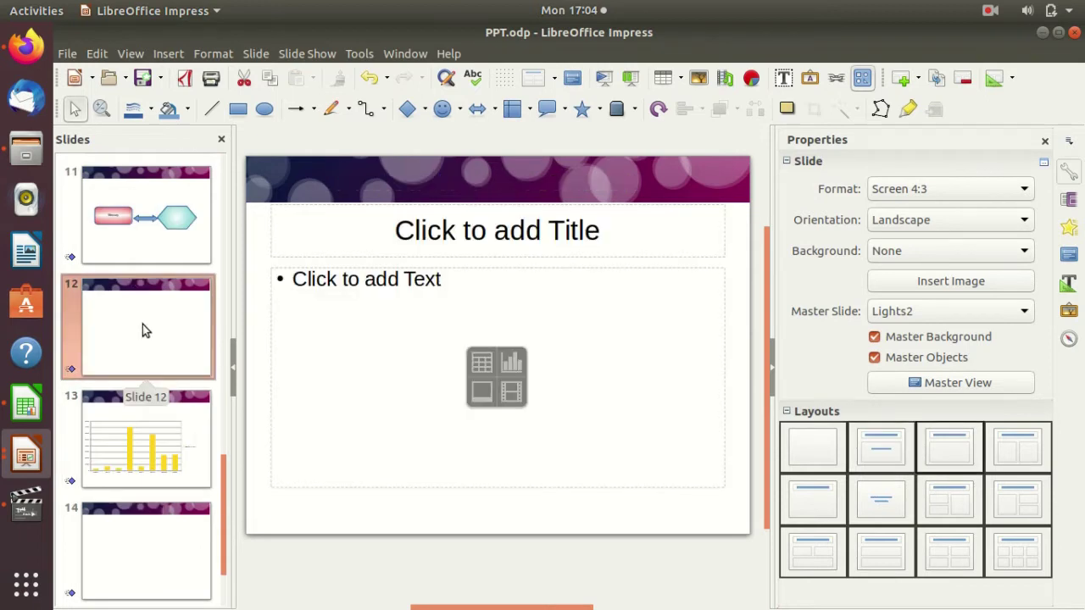
pyautogui.scroll(3, 143, 329)
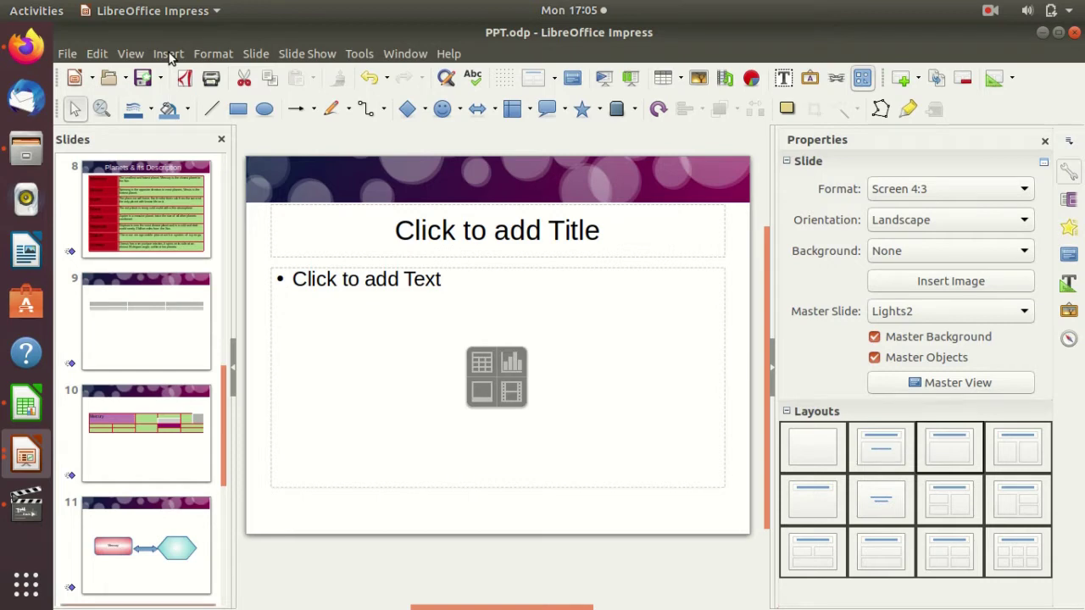
# Insert a default chart on slide 12, check its Column 1–3 series, and exit chart editing.
pyautogui.click(169, 54)
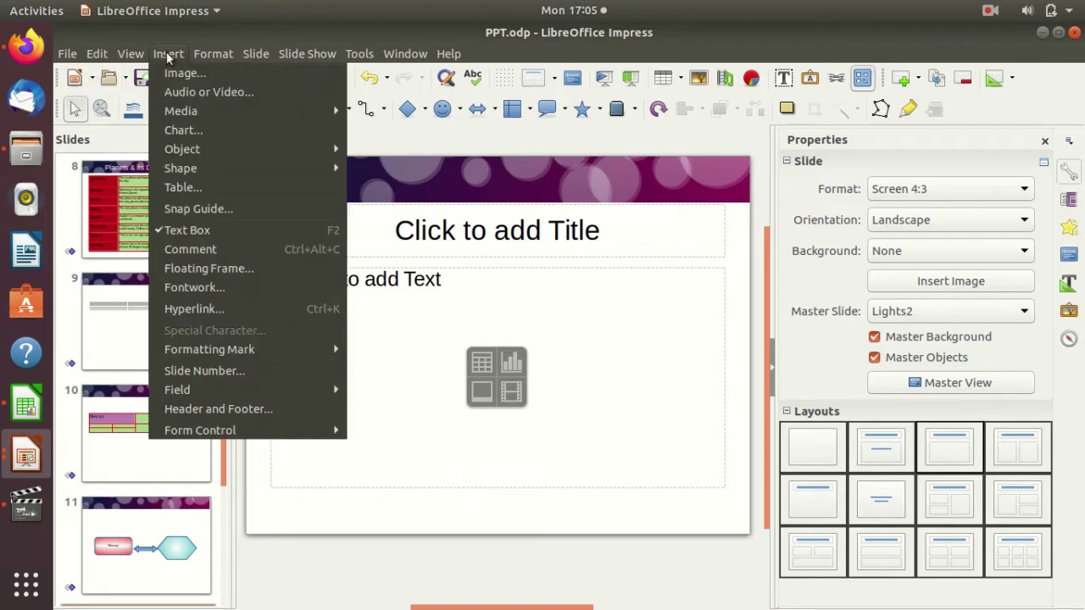
pyautogui.click(190, 131)
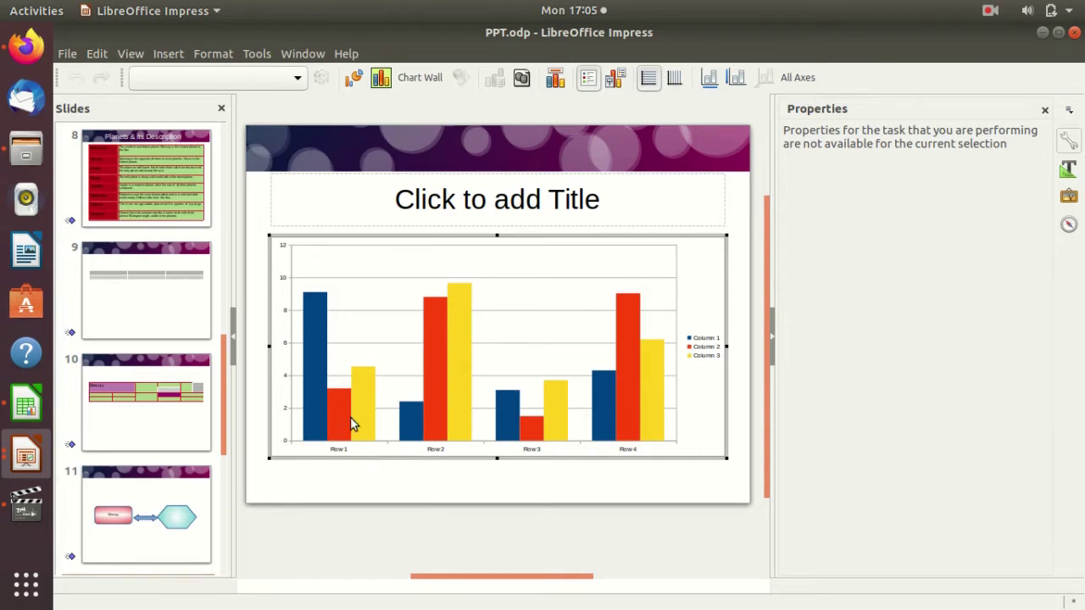
pyautogui.click(313, 345)
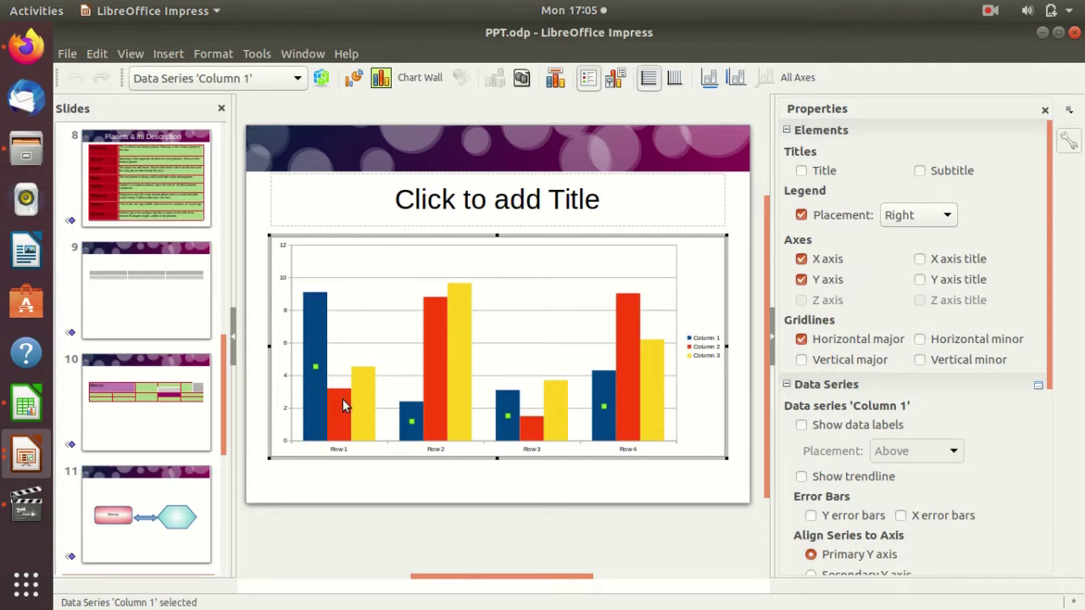
pyautogui.click(339, 411)
pyautogui.click(367, 412)
pyautogui.click(720, 359)
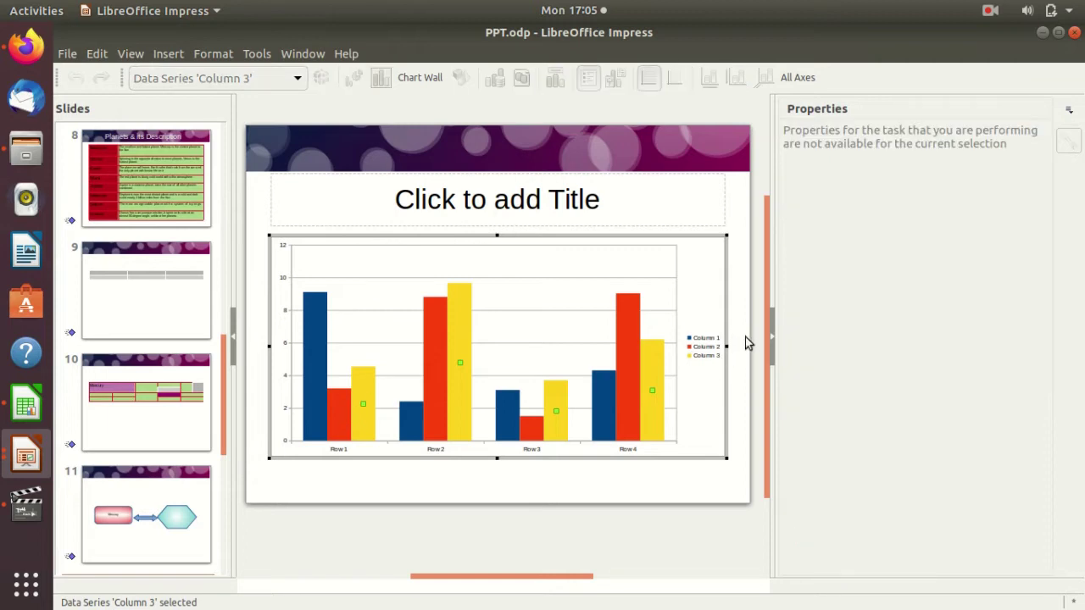
pyautogui.click(669, 489)
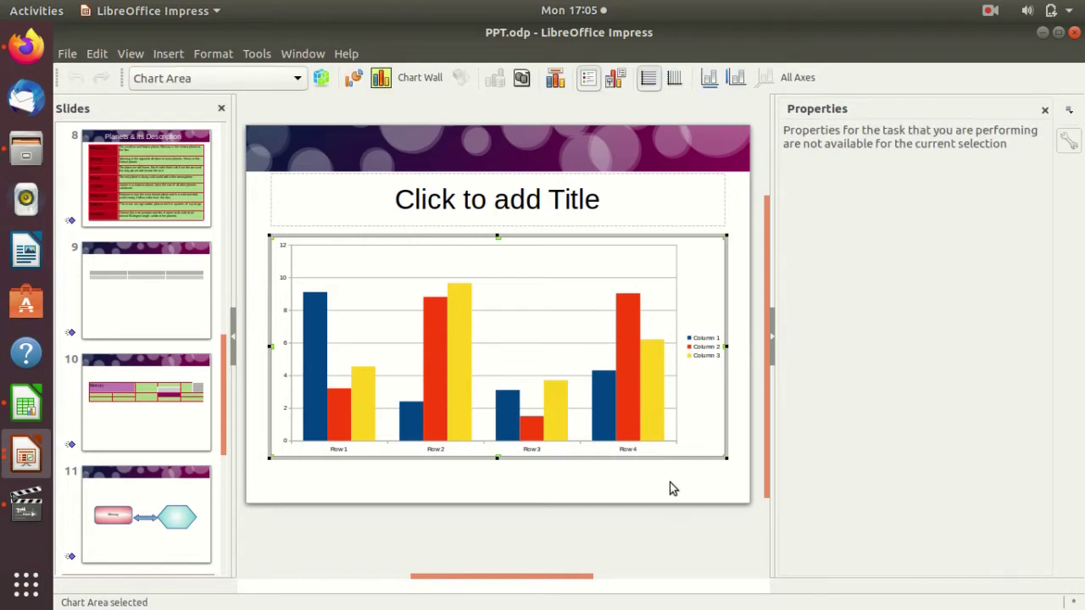
pyautogui.click(670, 517)
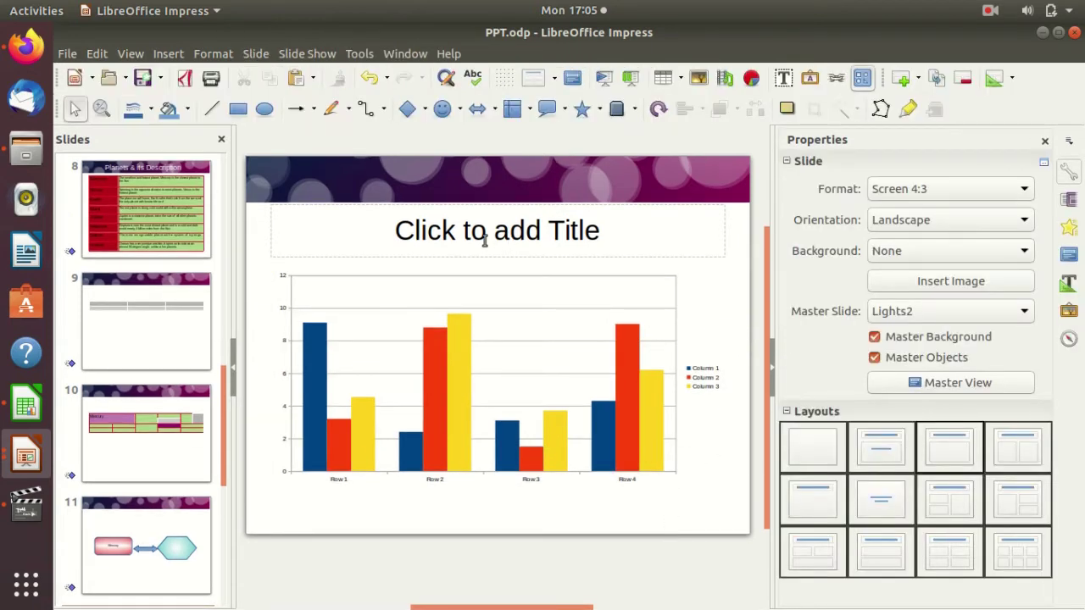
pyautogui.click(197, 233)
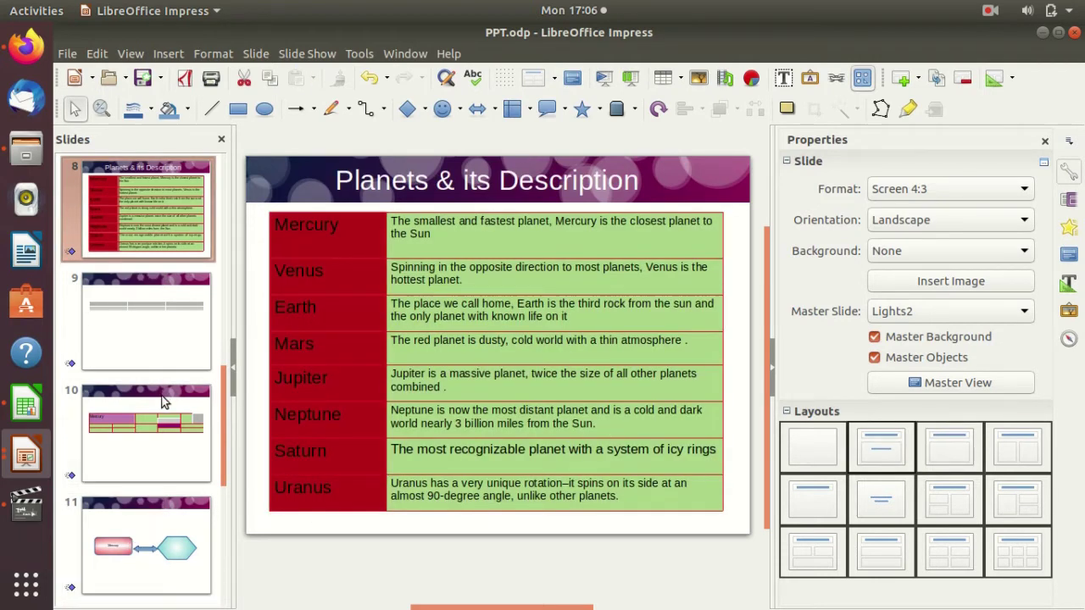
pyautogui.scroll(-3, 166, 402)
pyautogui.click(157, 461)
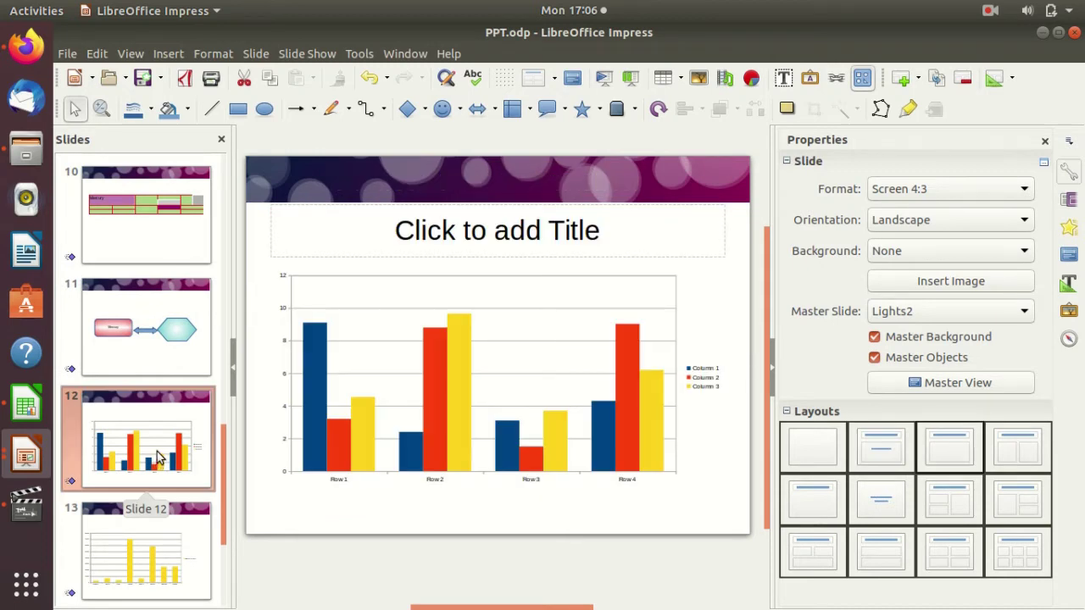
pyautogui.scroll(3, 157, 458)
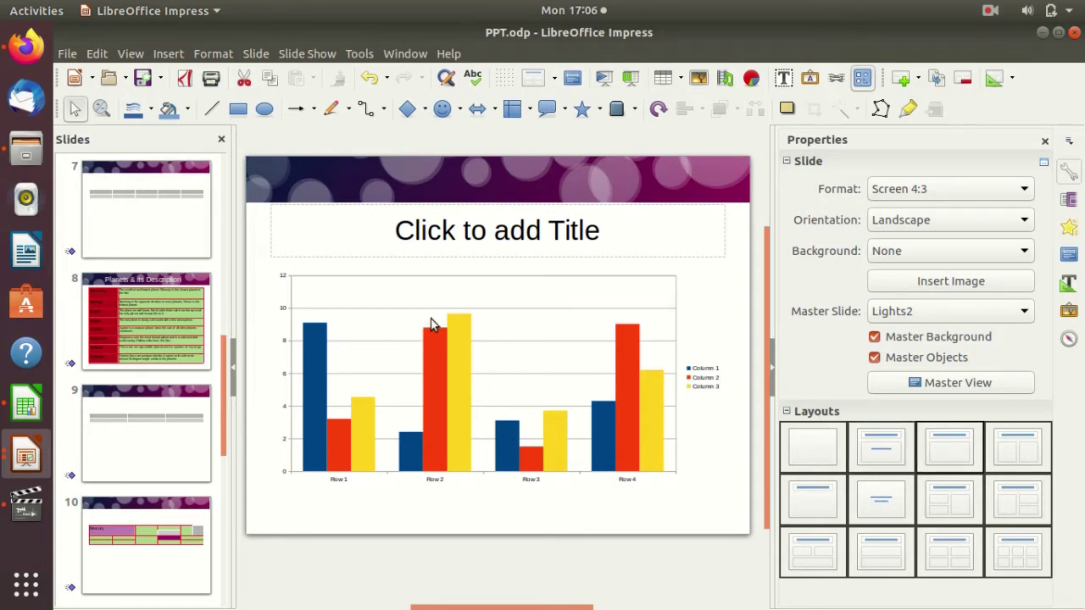
# Enter the bar chart's edit mode and try its context menus, then back out.
pyautogui.rightClick(512, 298)
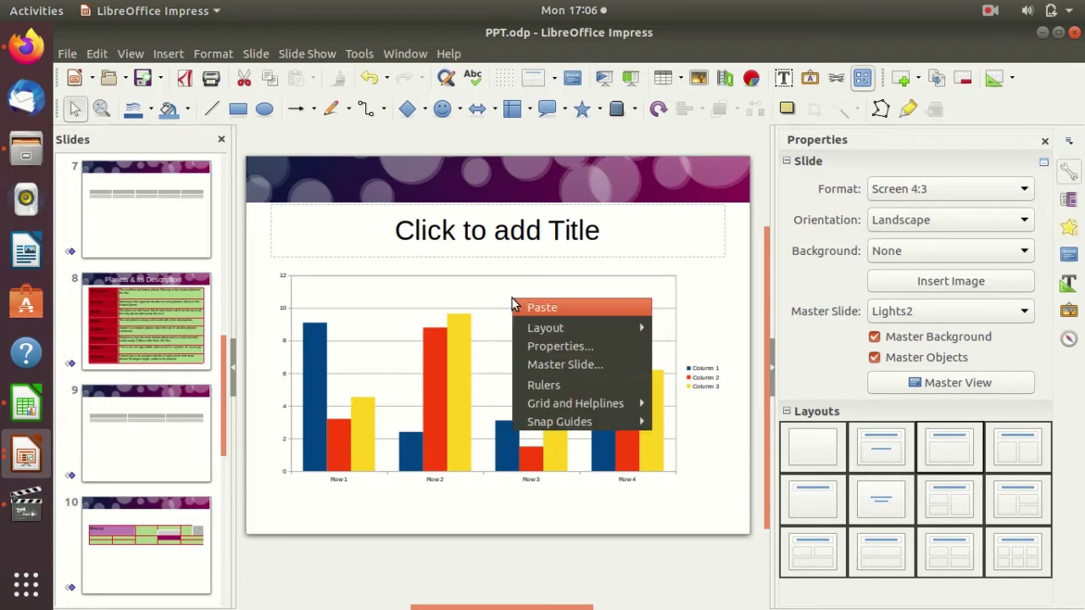
pyautogui.click(505, 297)
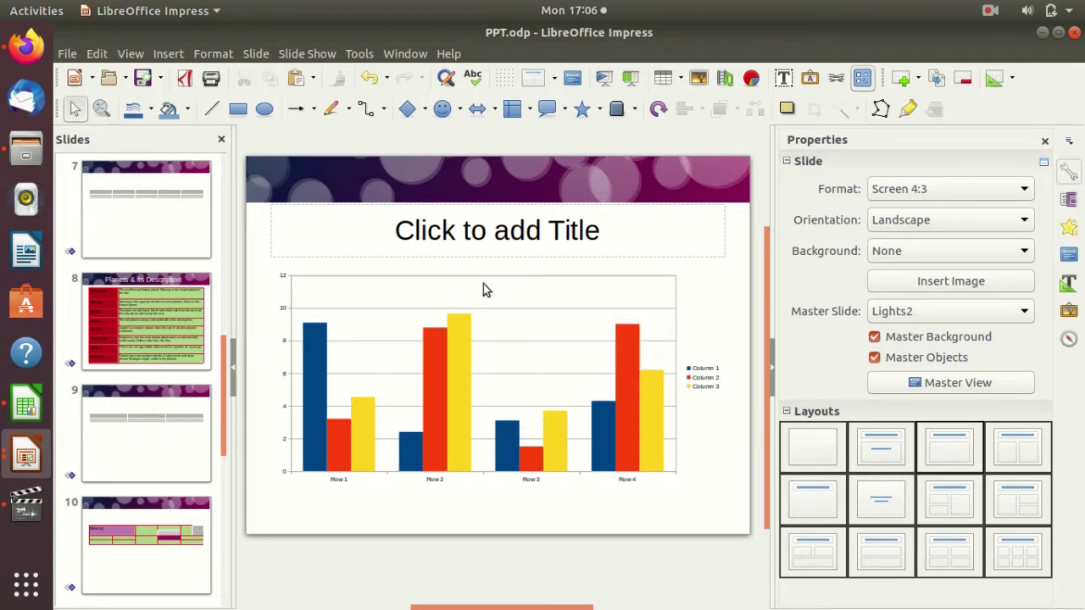
pyautogui.doubleClick(482, 280)
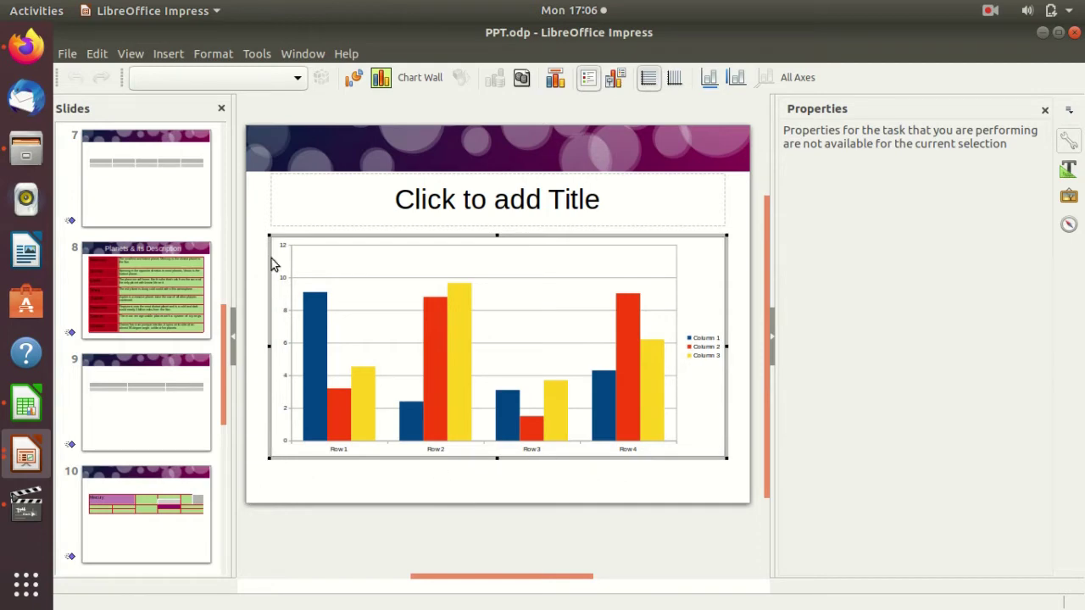
pyautogui.rightClick(503, 259)
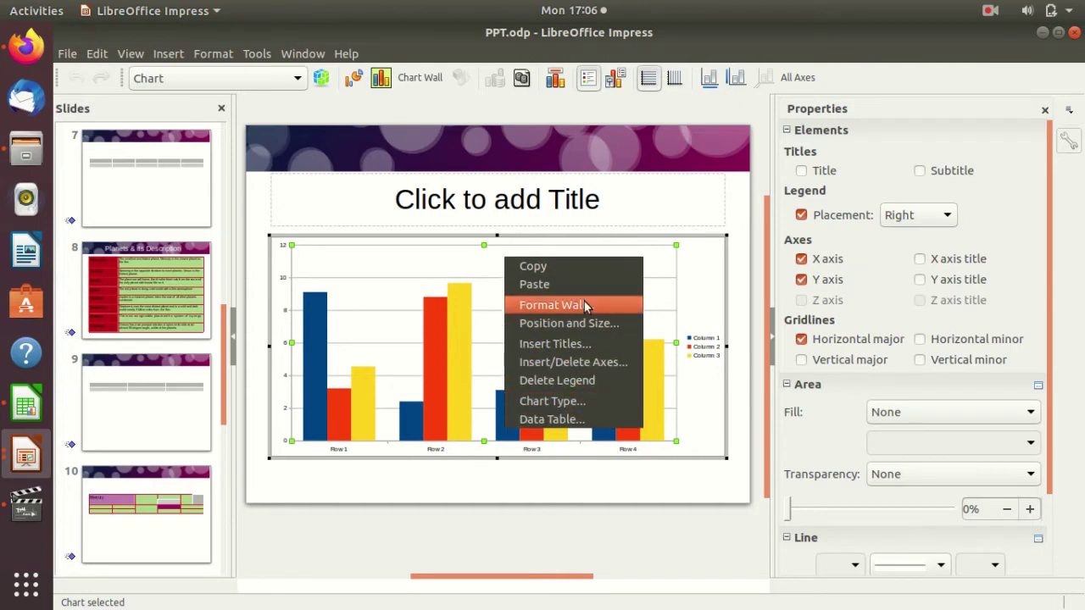
pyautogui.click(612, 479)
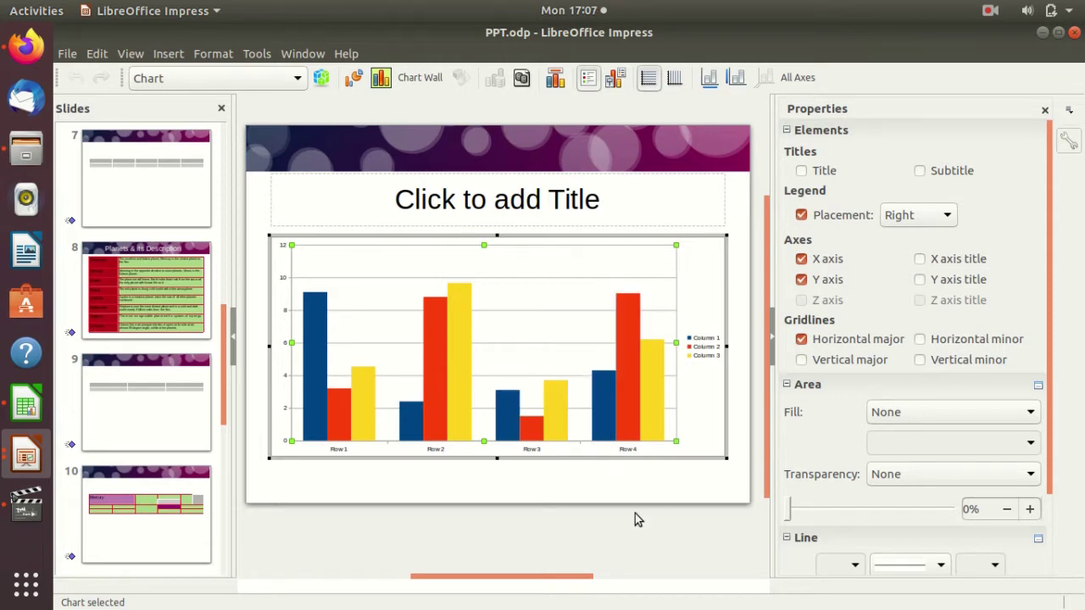
pyautogui.click(634, 513)
pyautogui.rightClick(549, 288)
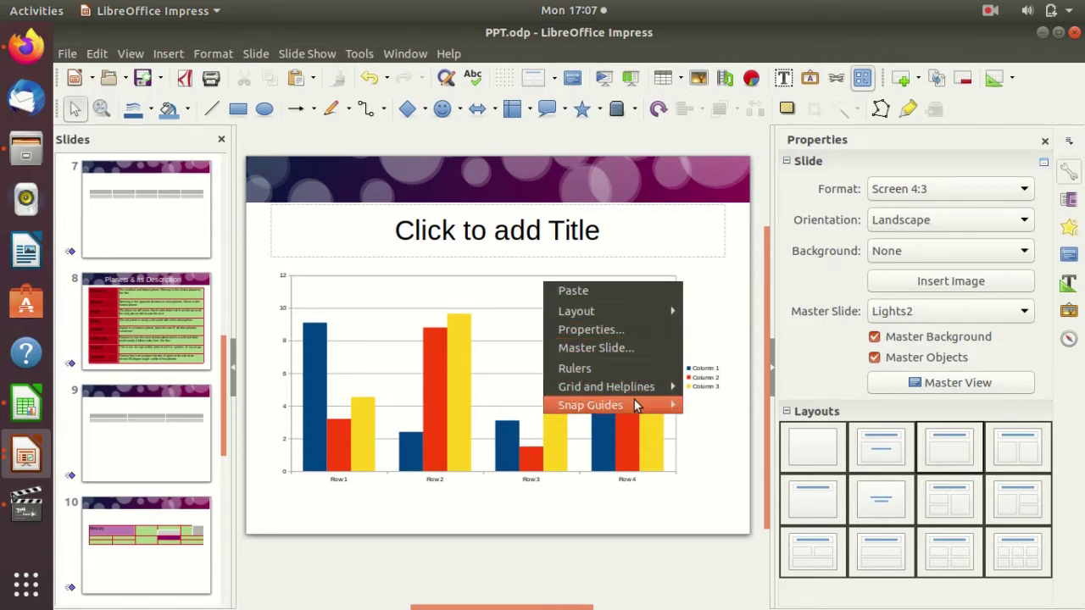
pyautogui.press('Escape')
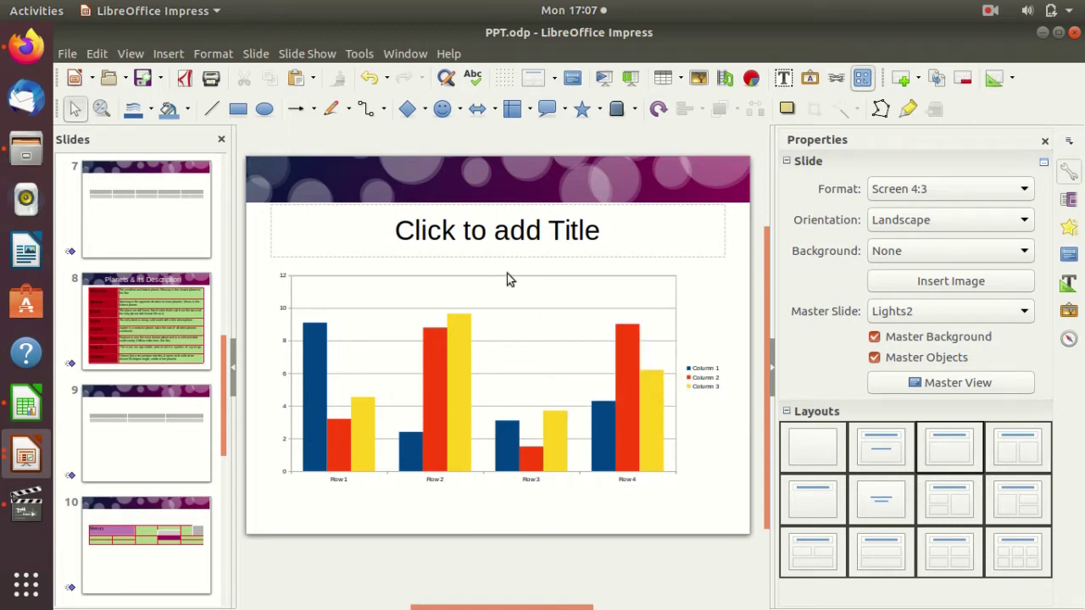
# Re-enter chart editing and open the Data Table from the chart wall's context menu.
pyautogui.click(507, 278)
pyautogui.click(507, 278)
pyautogui.click(507, 278)
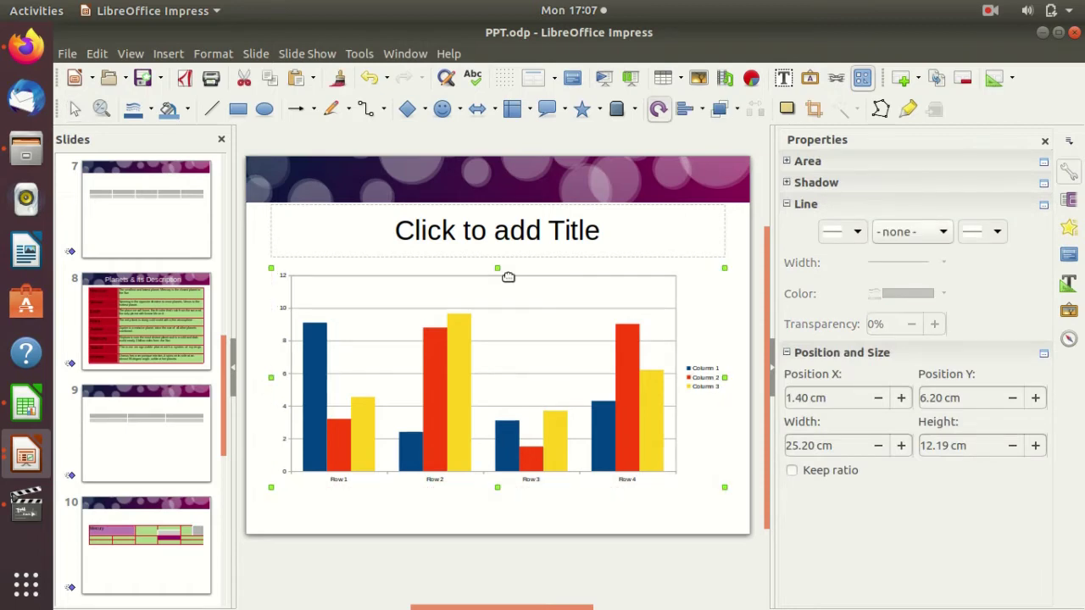
pyautogui.click(507, 277)
pyautogui.rightClick(510, 279)
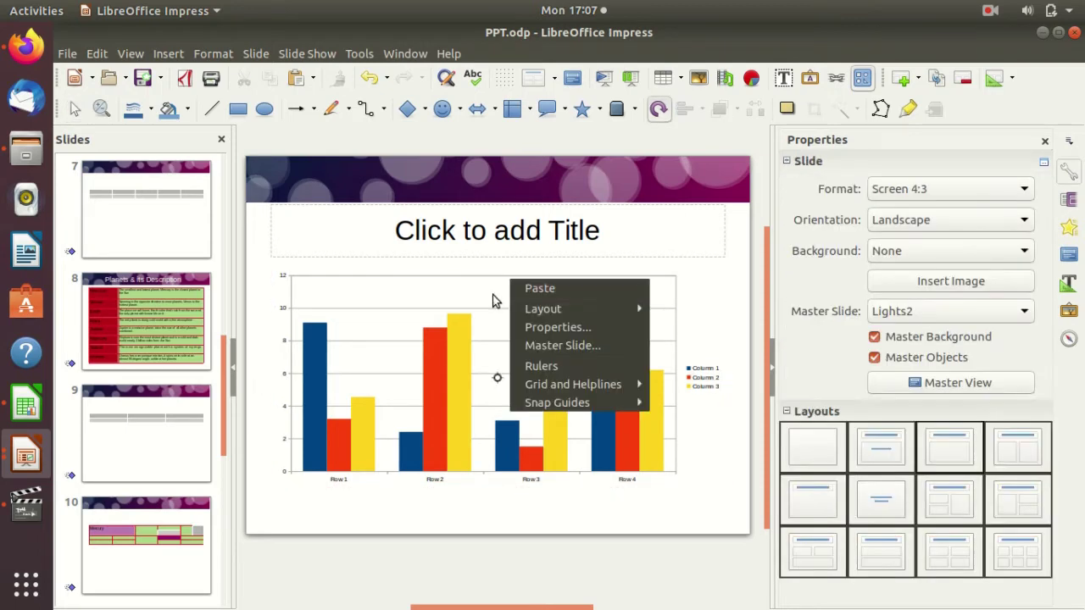
pyautogui.click(460, 280)
pyautogui.doubleClick(460, 277)
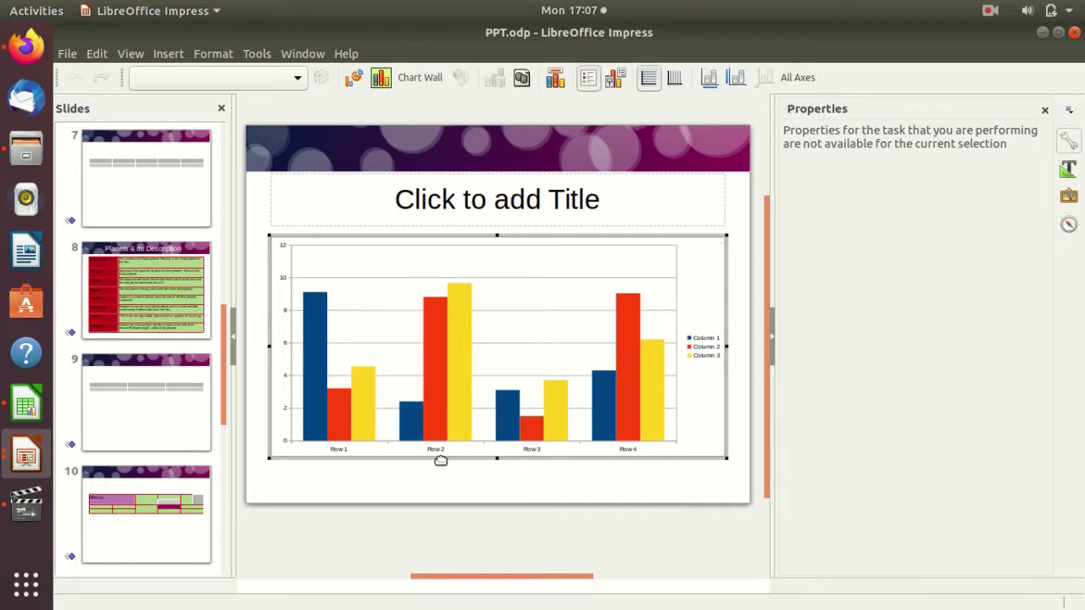
pyautogui.rightClick(511, 269)
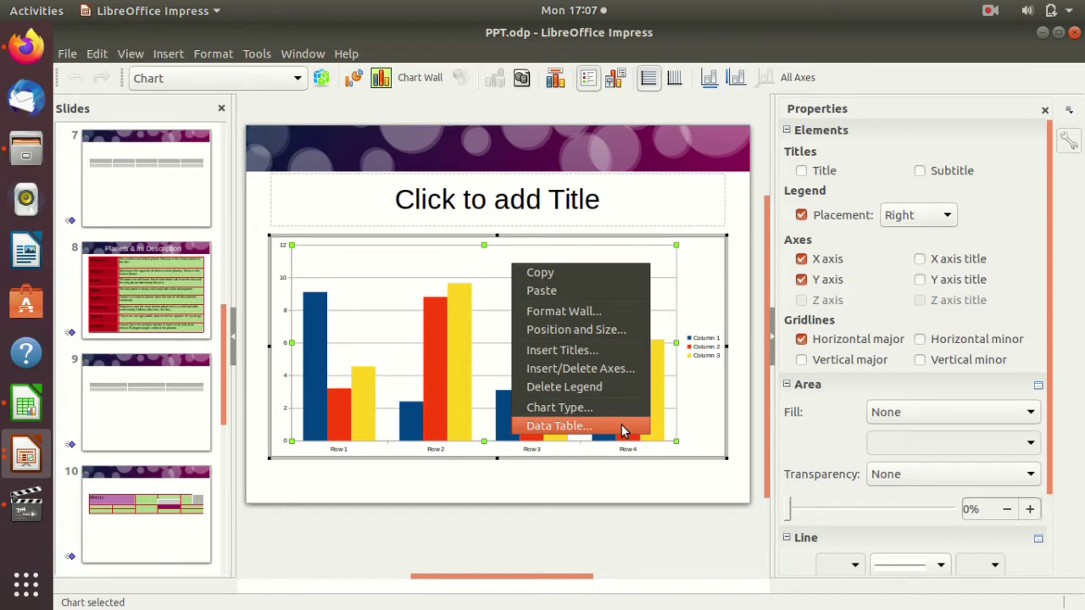
pyautogui.click(621, 425)
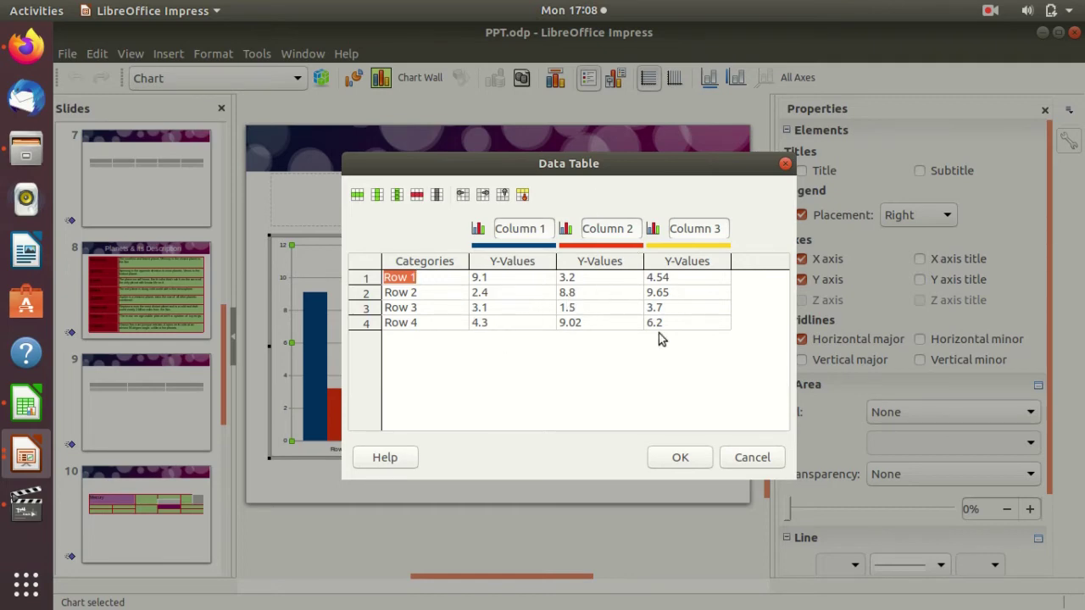
# Click through the category cells, then close the Data Table without changing any values.
pyautogui.click(436, 282)
pyautogui.click(428, 325)
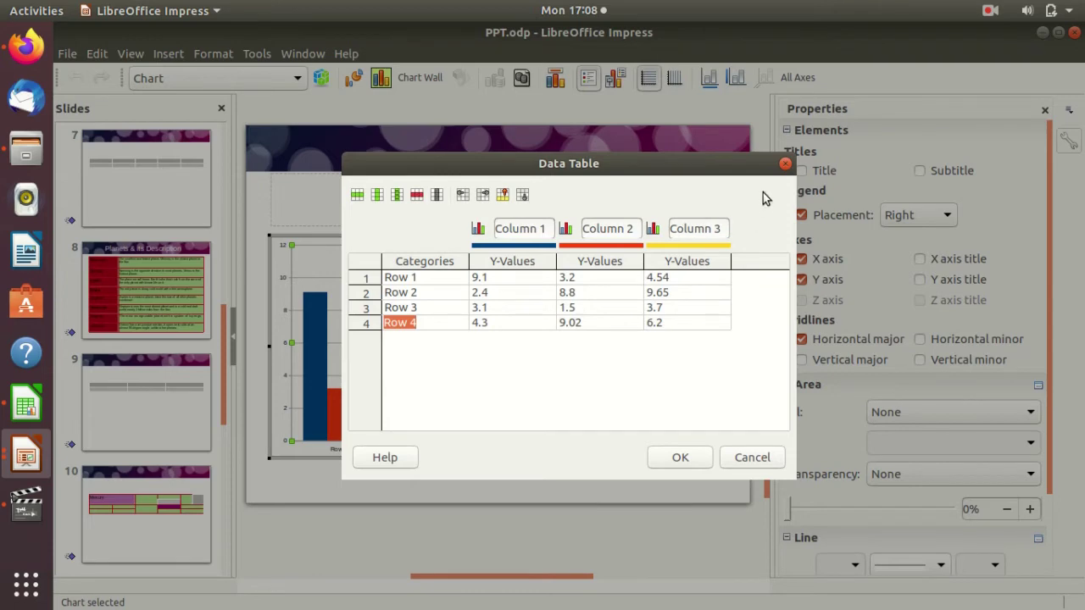
pyautogui.click(787, 164)
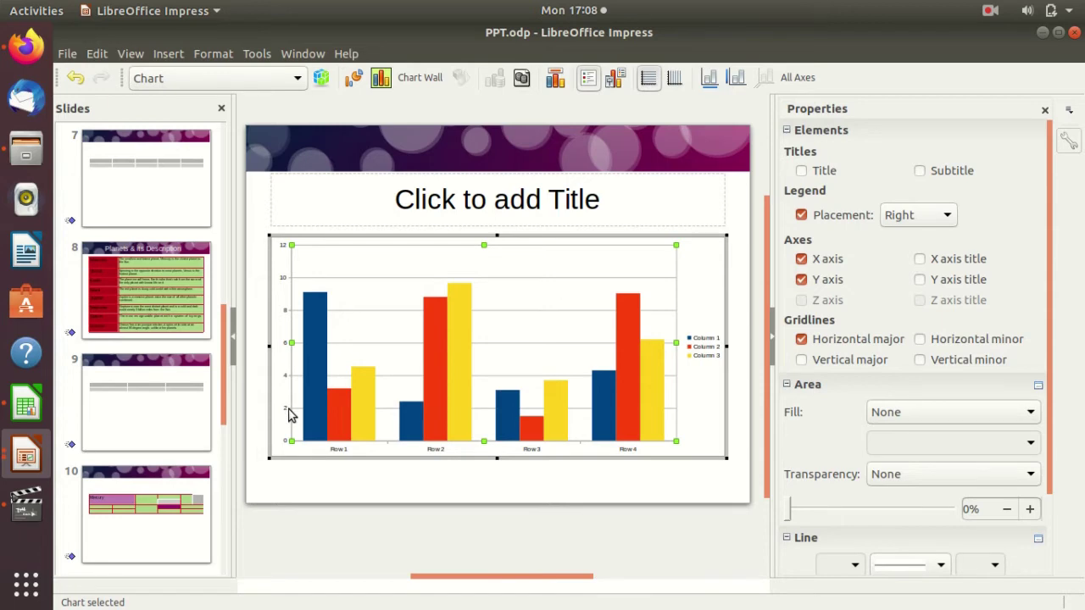
# Reopen the chart's Data Table and rename the Row 1 category to Mars.
pyautogui.rightClick(503, 298)
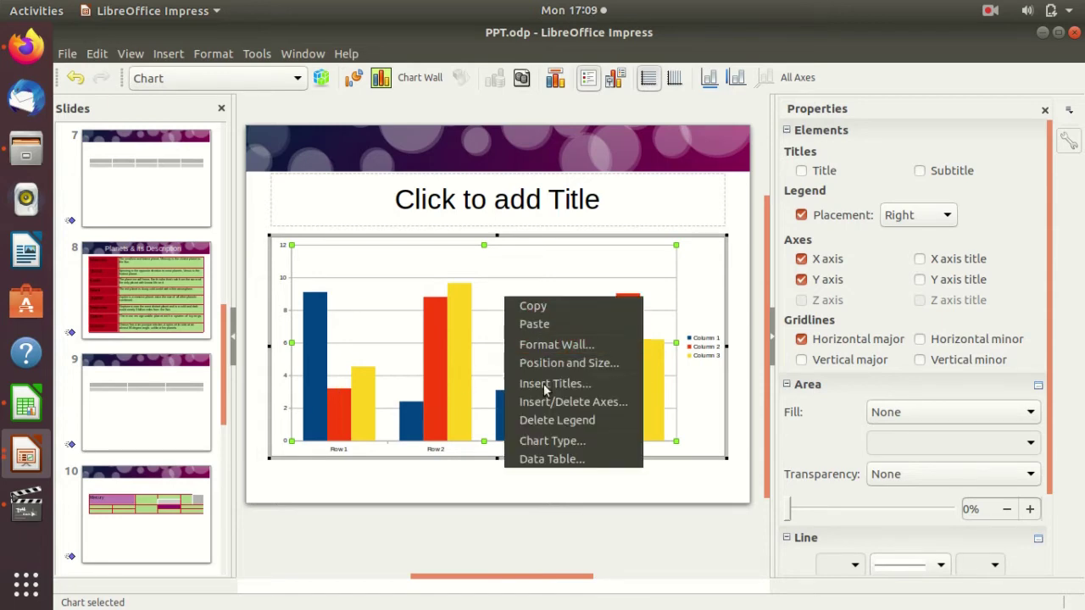
pyautogui.click(574, 459)
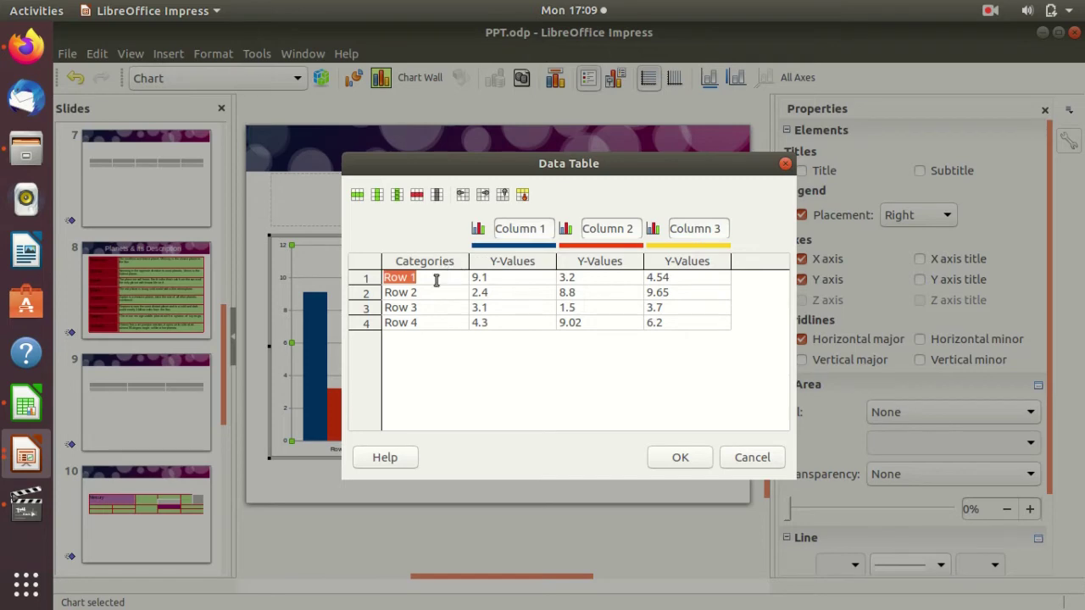
pyautogui.press('BackSpace')
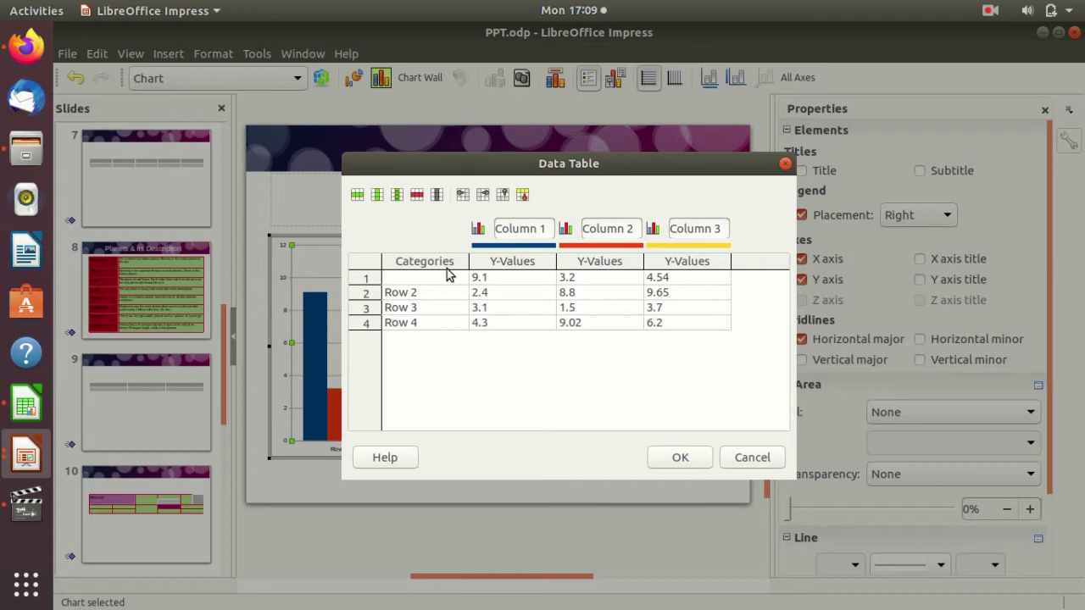
pyautogui.write('M')
pyautogui.write('a')
pyautogui.write('rs')
pyautogui.click(529, 229)
# Delete the Column 1 and Column 2 series.
pyautogui.click(480, 293)
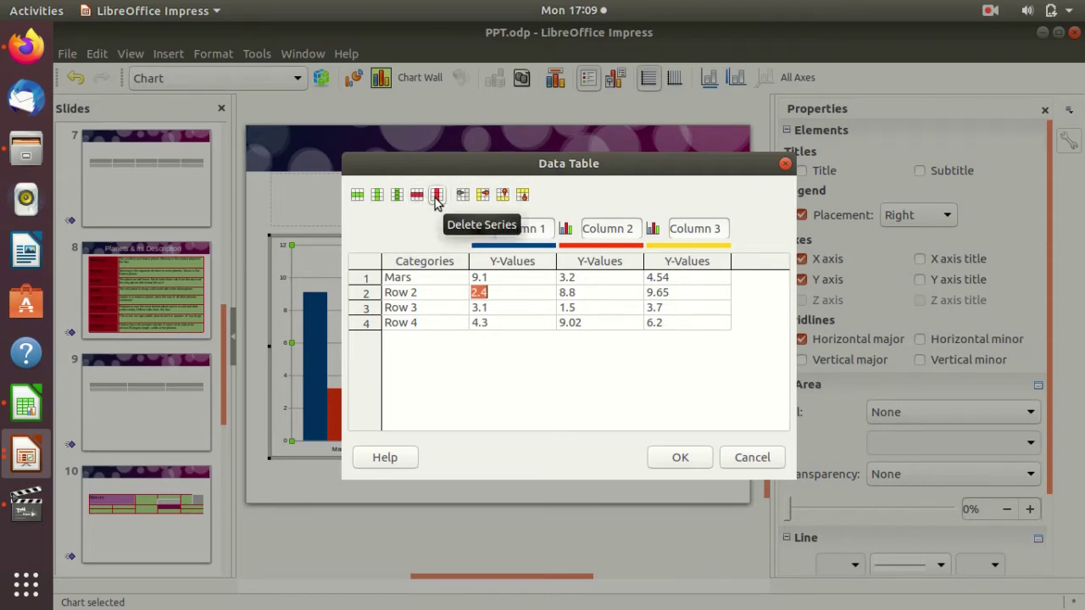
pyautogui.click(436, 200)
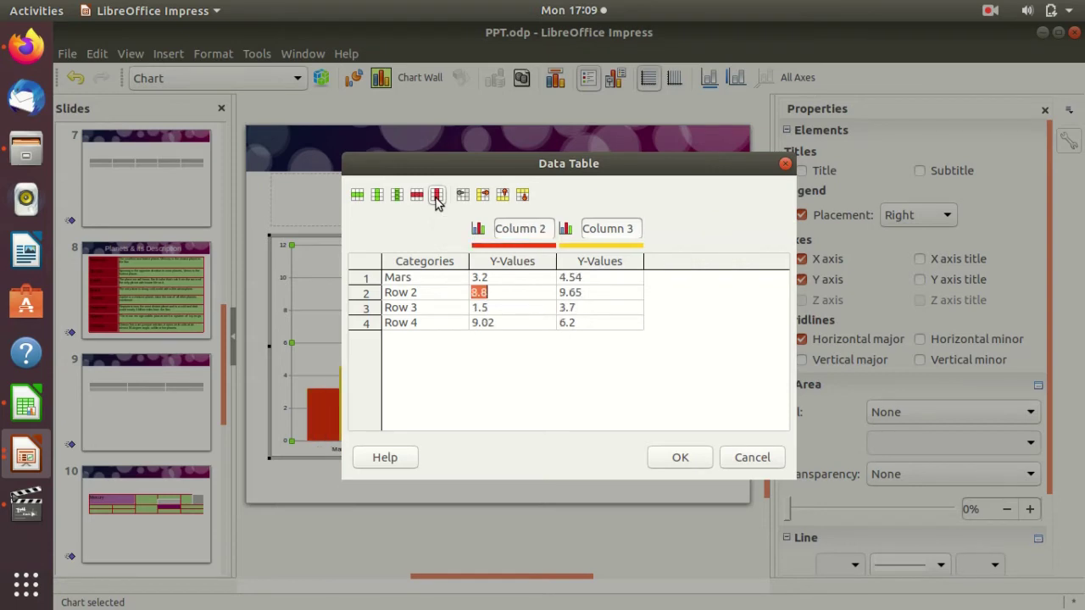
pyautogui.click(436, 199)
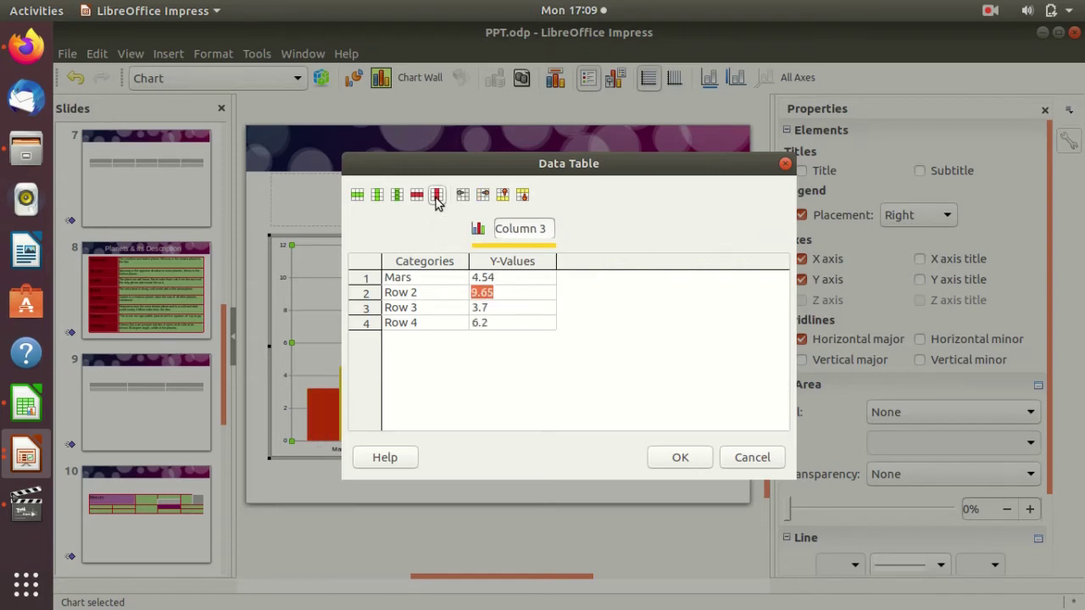
# Rename the Column 3 series to 'Radius in KMS'.
pyautogui.click(517, 227)
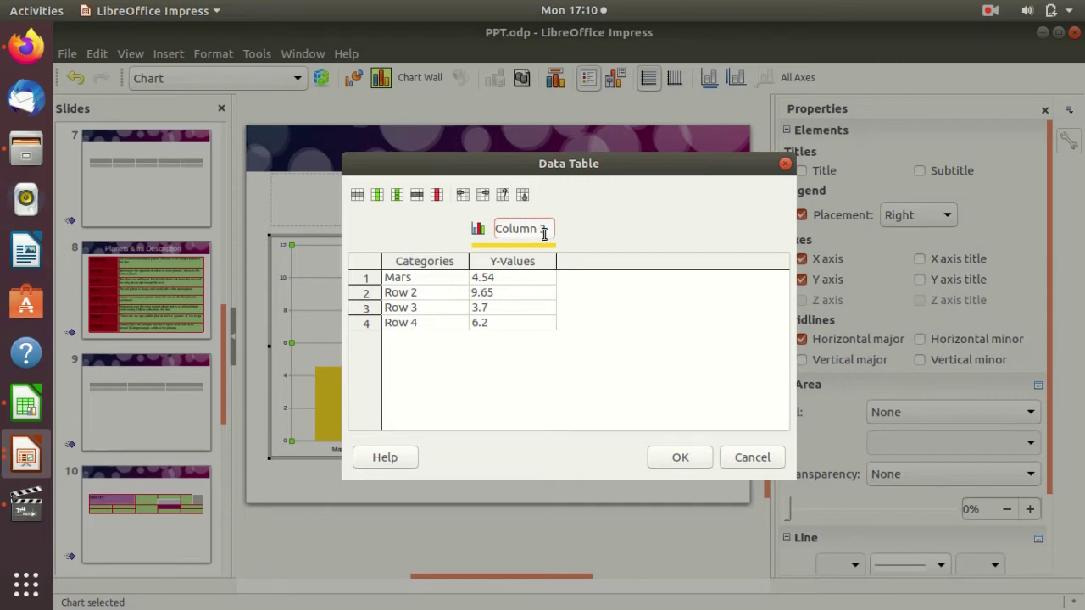
pyautogui.moveTo(547, 229); pyautogui.dragTo(492, 229)
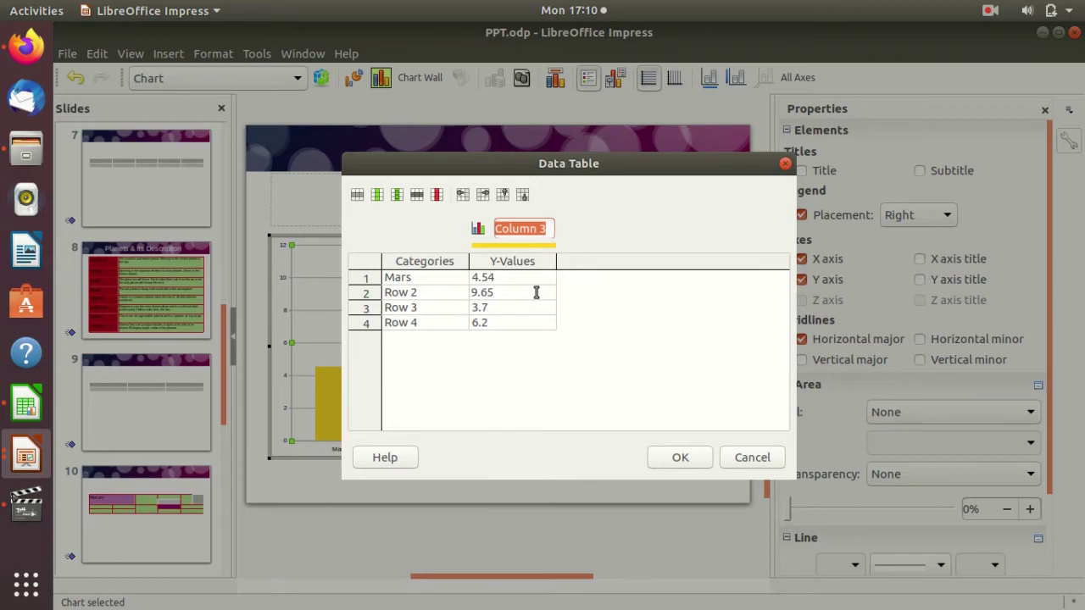
pyautogui.press('BackSpace')
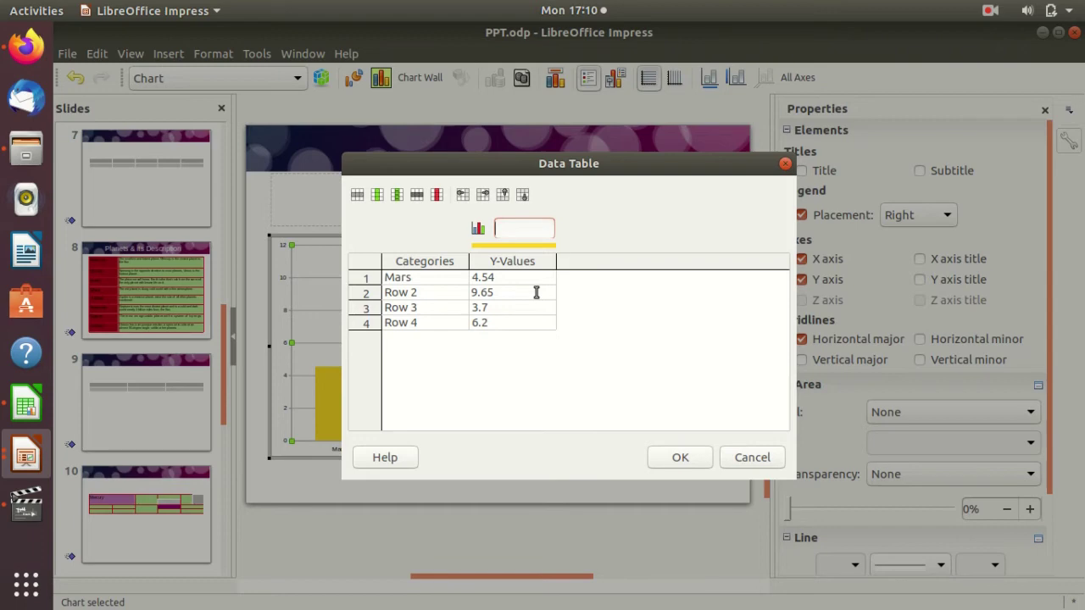
pyautogui.write('R')
pyautogui.write('ad')
pyautogui.write('i')
pyautogui.write('us')
pyautogui.write('i')
pyautogui.write('n KMS')
pyautogui.press('Tab')
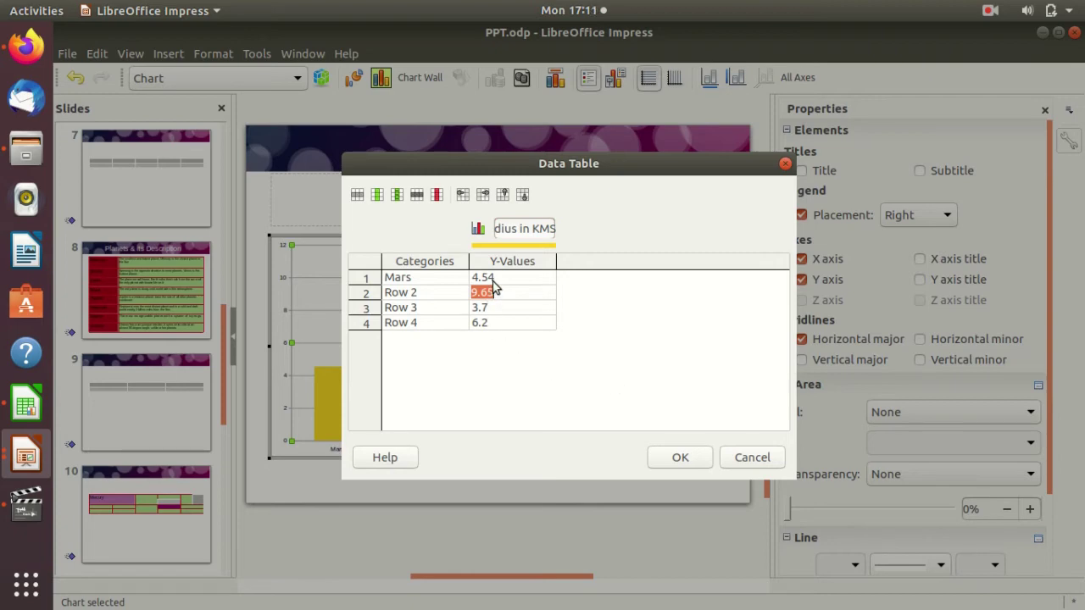
pyautogui.click(508, 231)
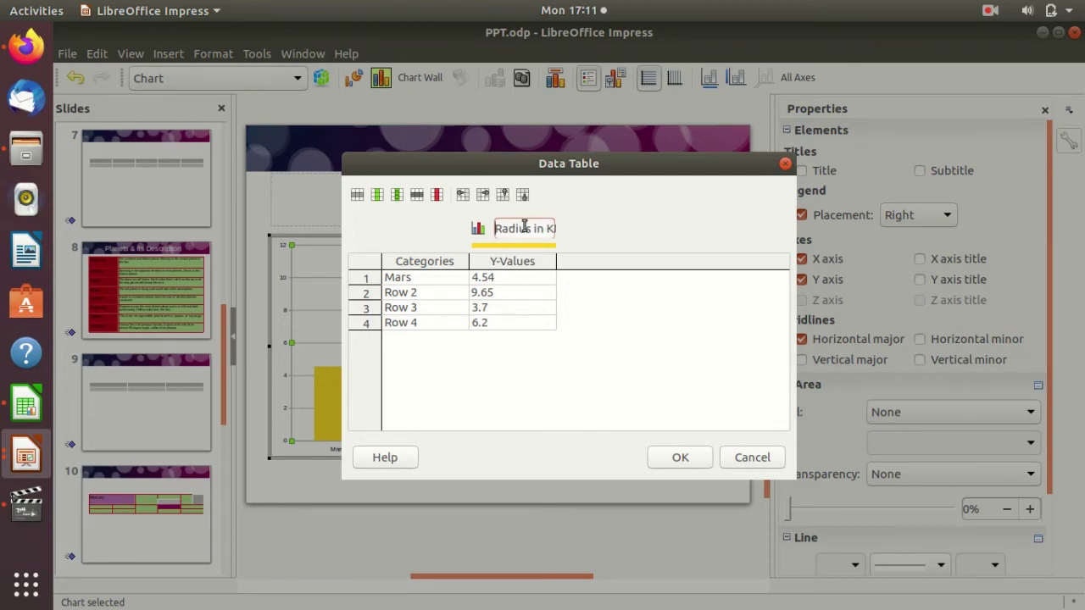
pyautogui.click(524, 231)
pyautogui.press('End')
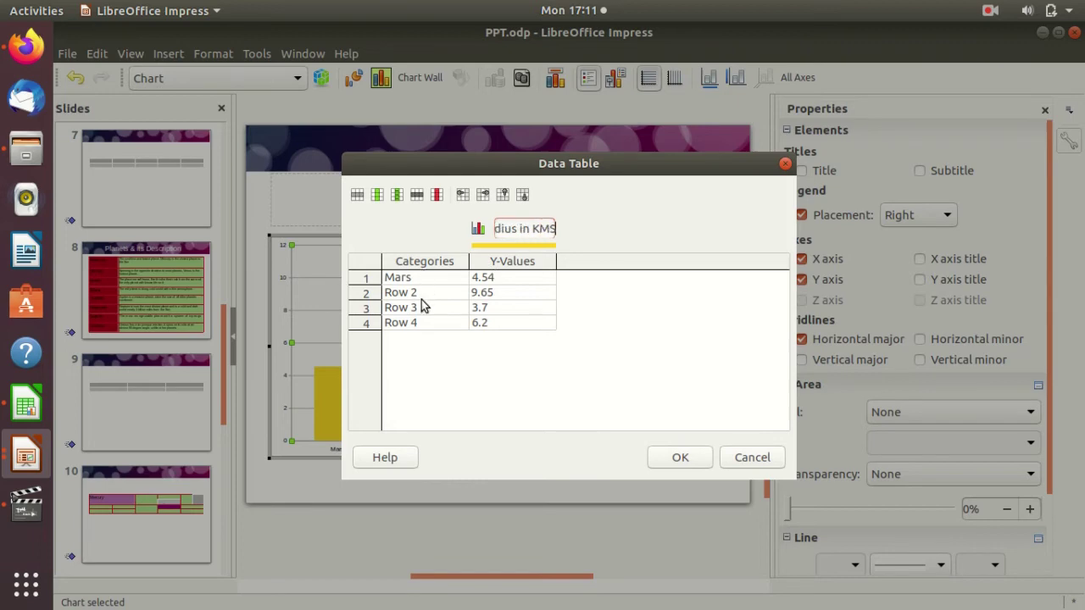
# Replace the Row 2 category name with Jupiter.
pyautogui.click(419, 294)
pyautogui.click(421, 289)
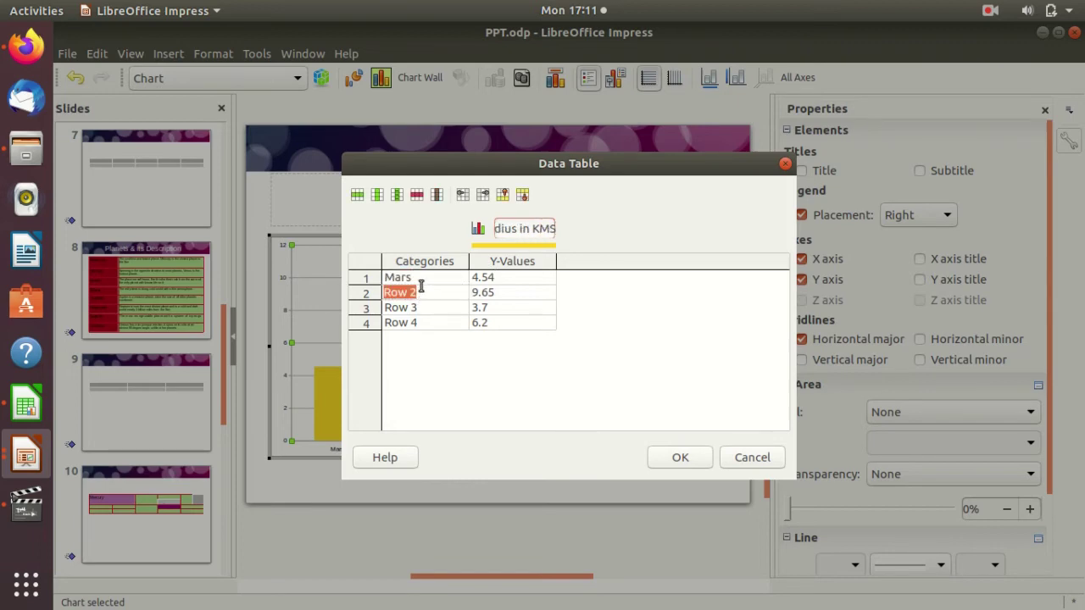
pyautogui.write('Jupit')
pyautogui.write('er')
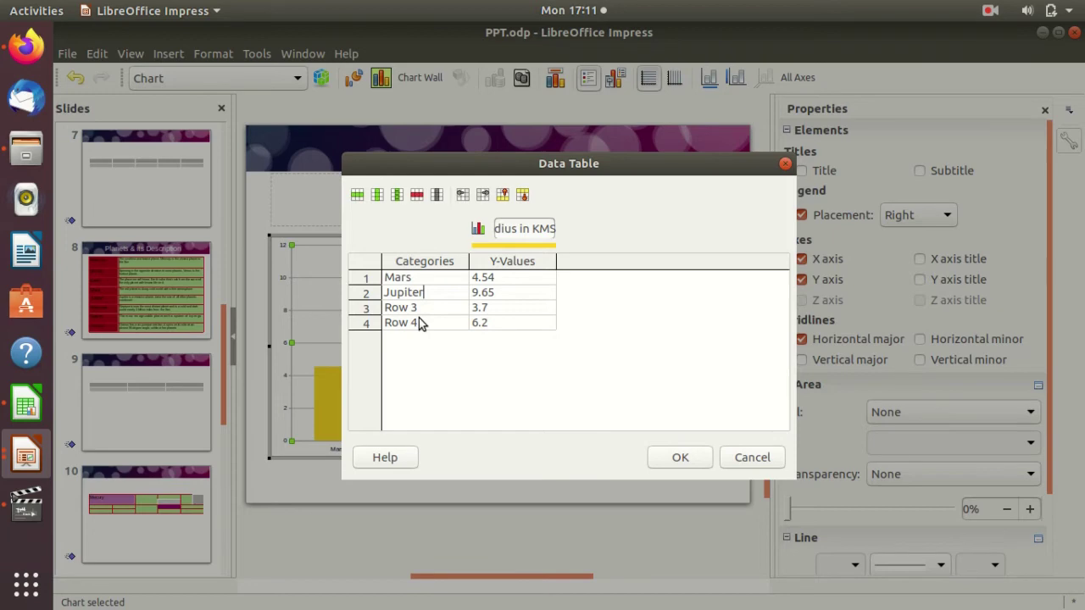
# Add two empty rows below Jupiter, delete the Mars value 4.54, and apply the data.
pyautogui.click(357, 200)
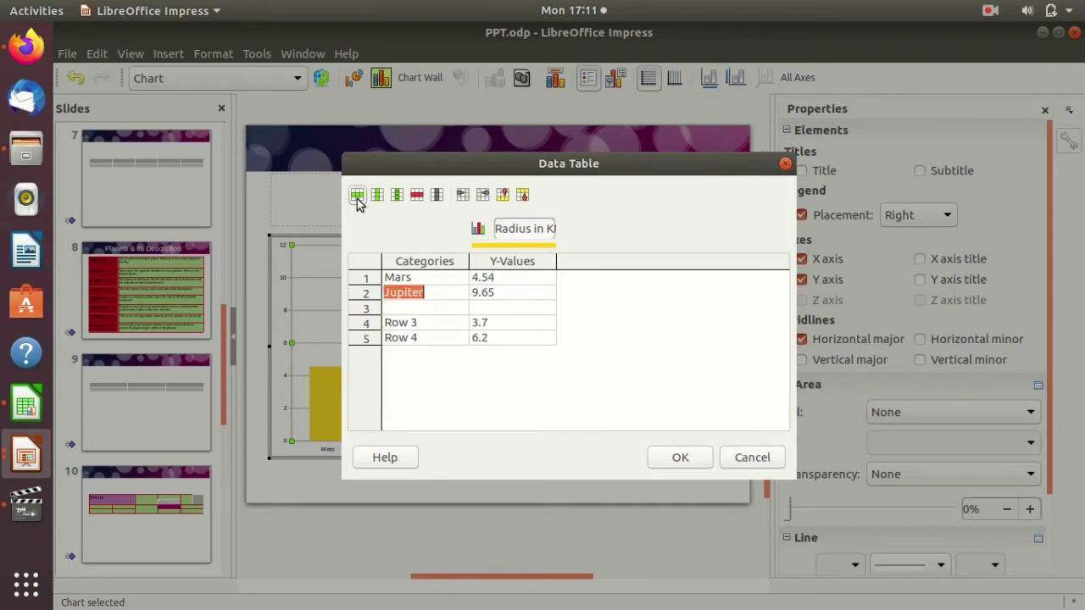
pyautogui.click(356, 200)
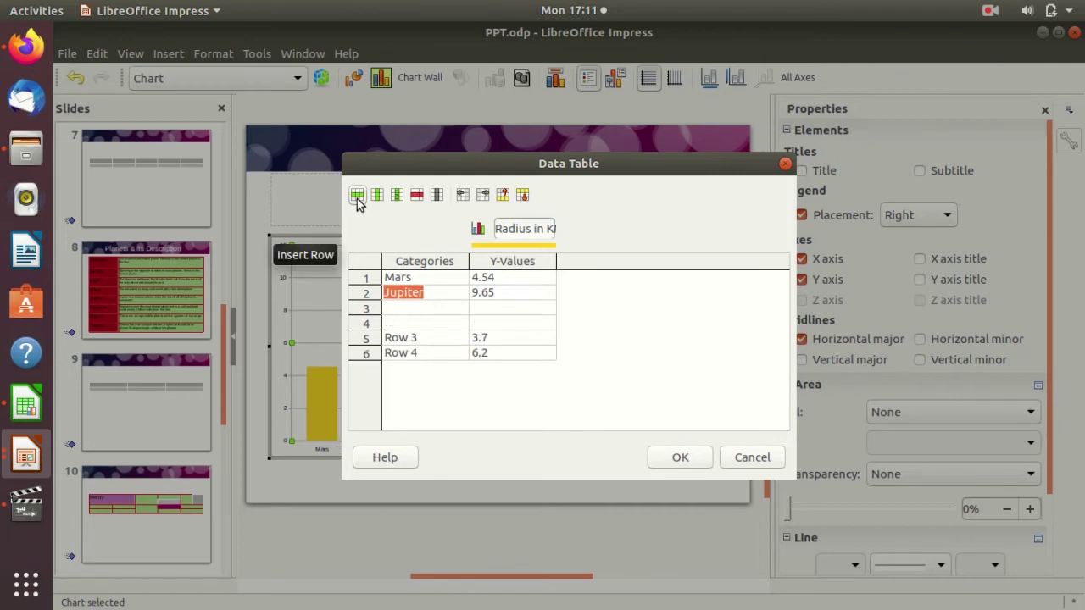
pyautogui.click(418, 309)
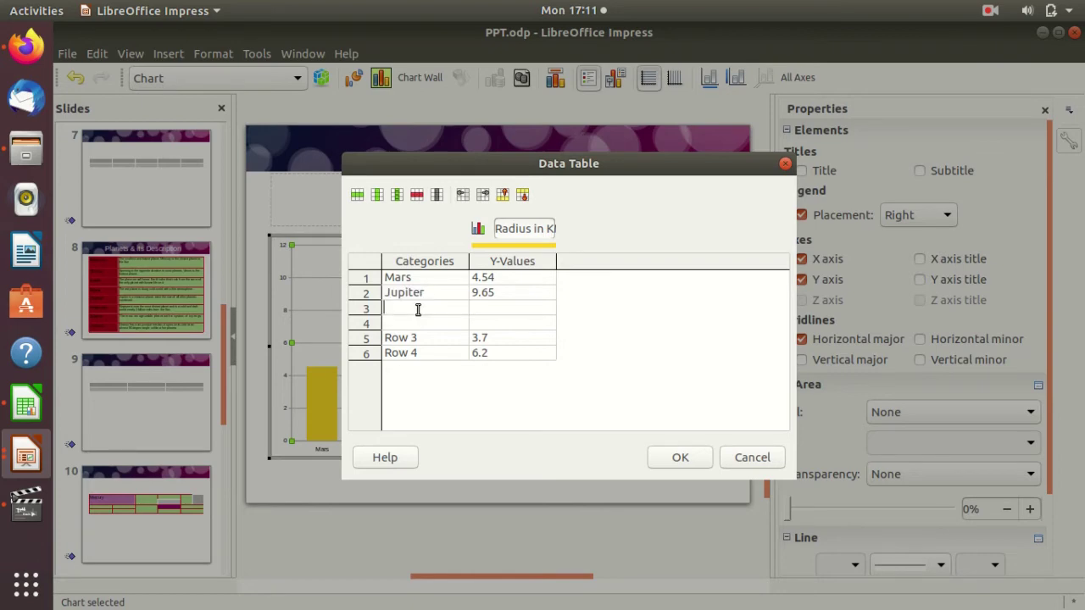
pyautogui.click(498, 274)
pyautogui.press('BackSpace')
pyautogui.click(655, 458)
pyautogui.click(184, 521)
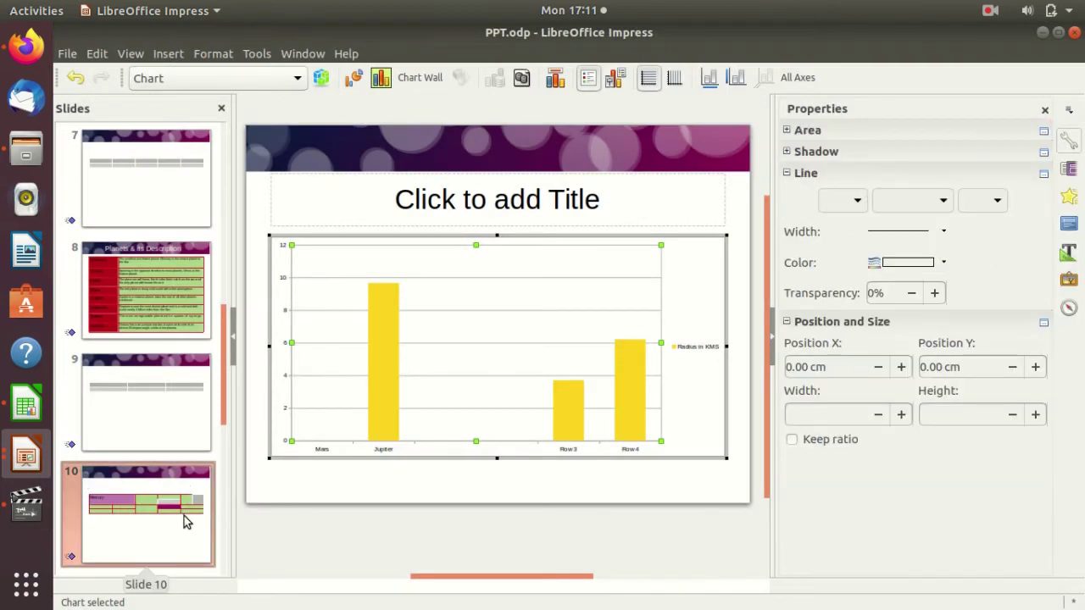
pyautogui.click(161, 437)
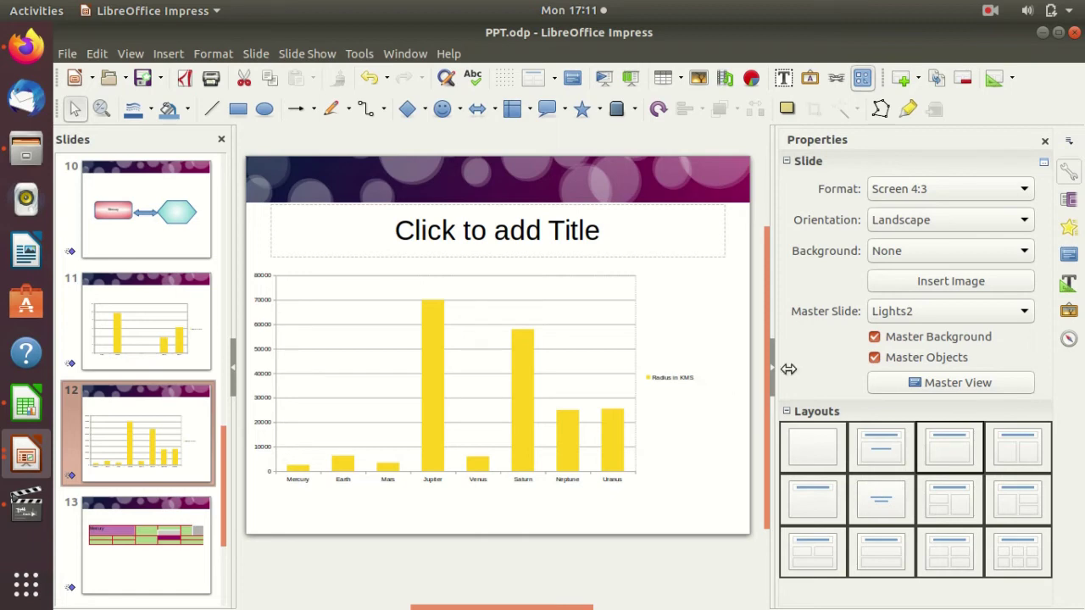
pyautogui.click(639, 81)
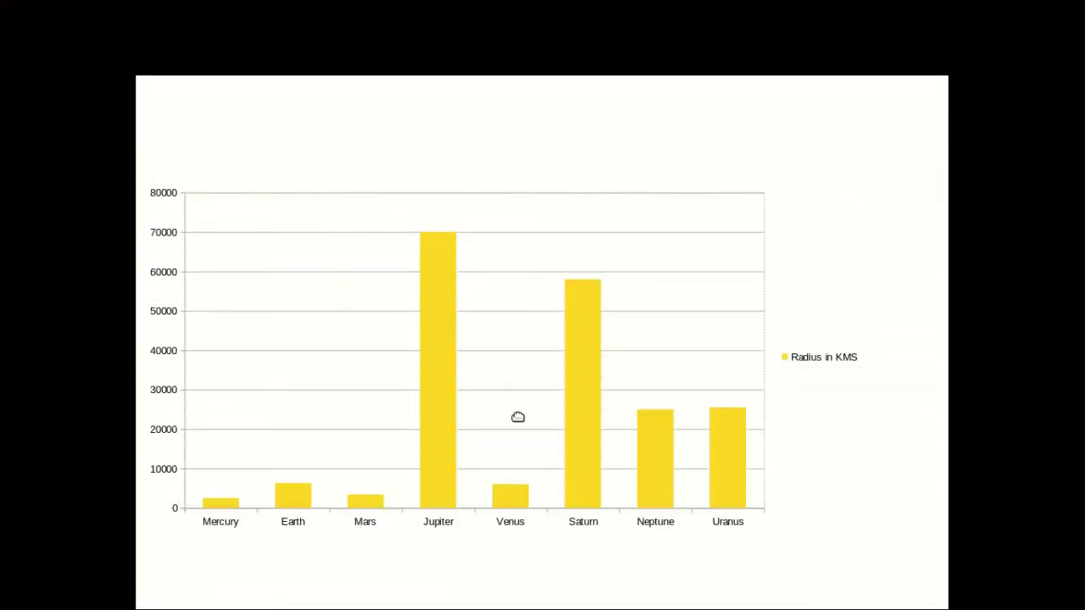
pyautogui.click(369, 566)
pyautogui.press('Escape')
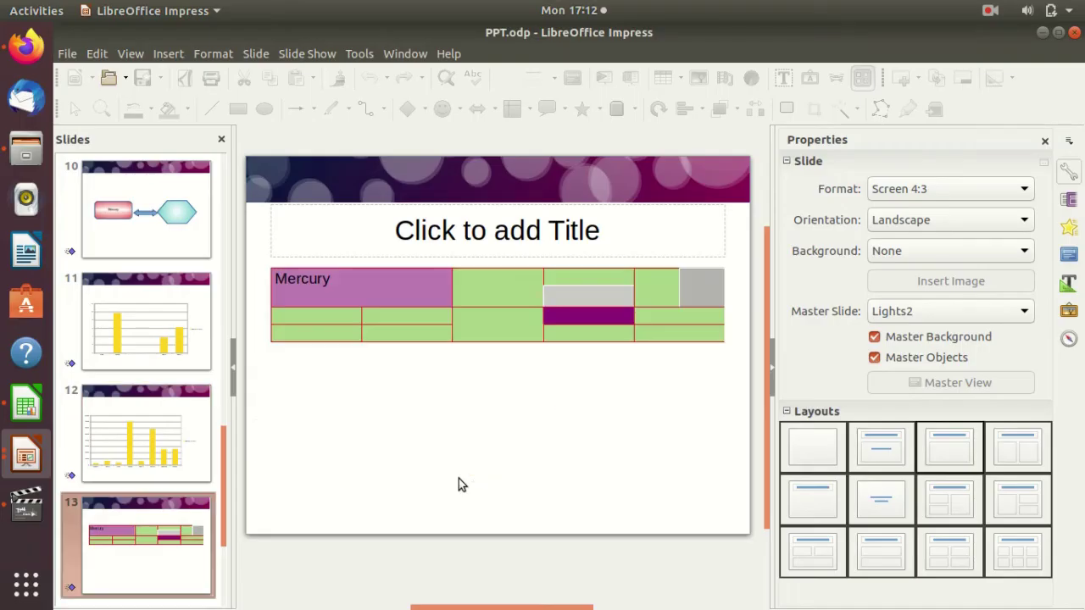
pyautogui.click(117, 445)
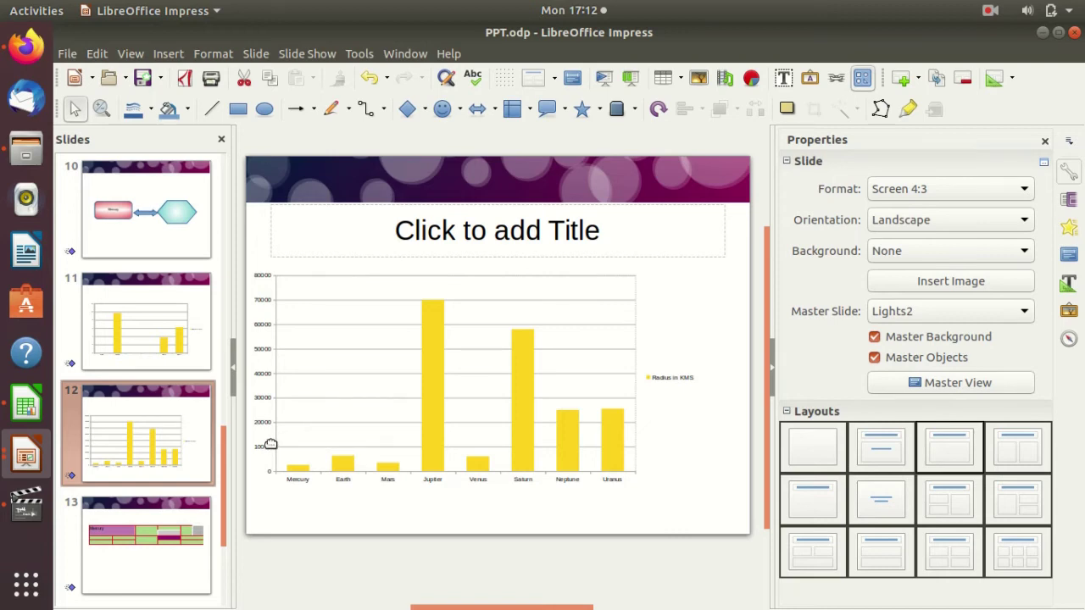
# Select slide 12's chart and enter its edit mode.
pyautogui.click(413, 382)
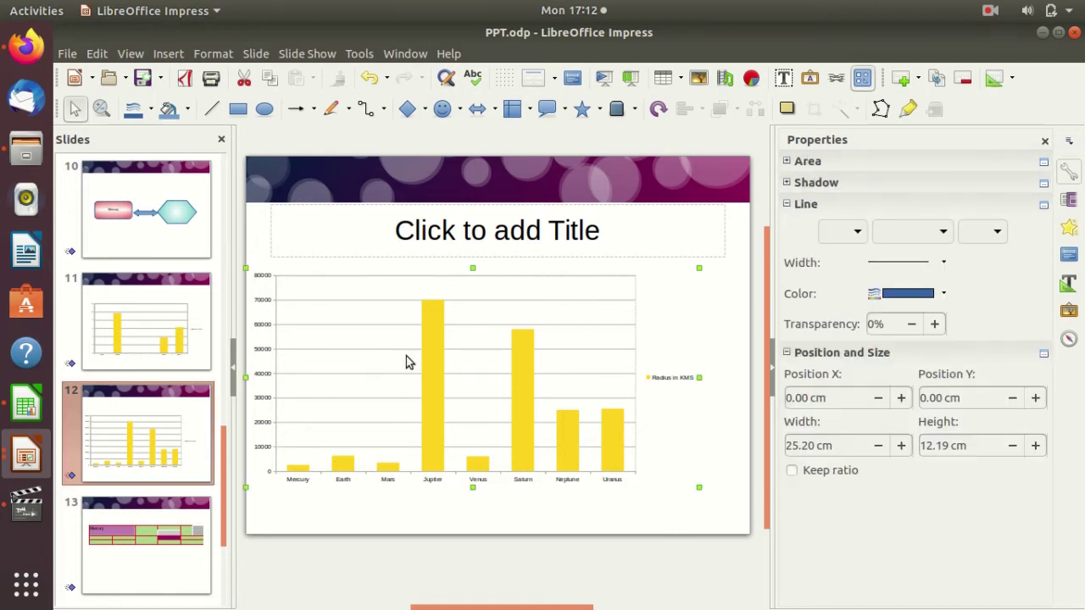
pyautogui.click(389, 279)
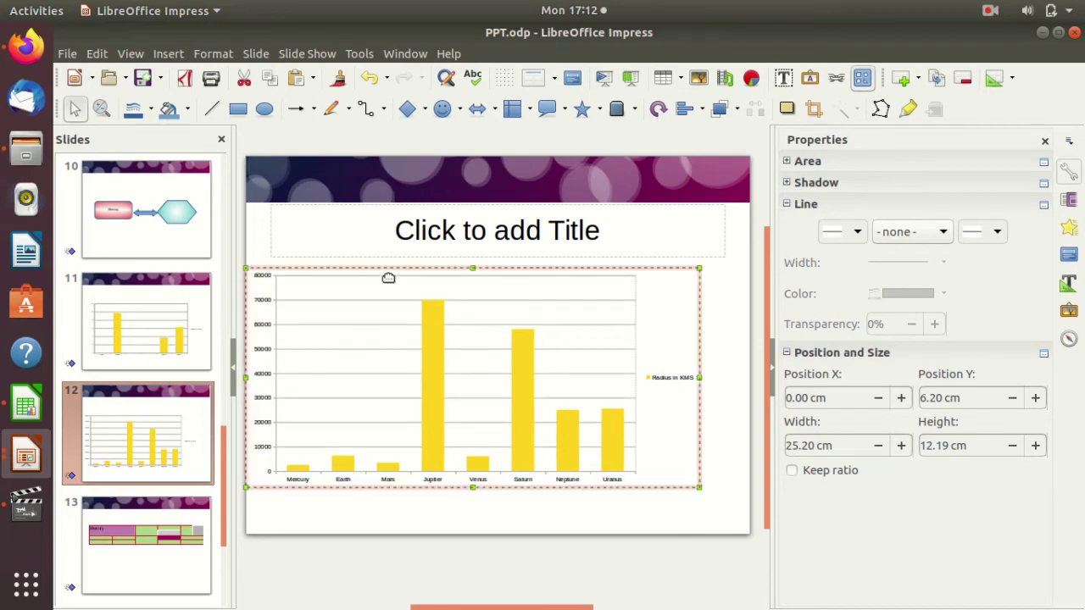
pyautogui.click(388, 278)
pyautogui.rightClick(388, 278)
pyautogui.click(345, 315)
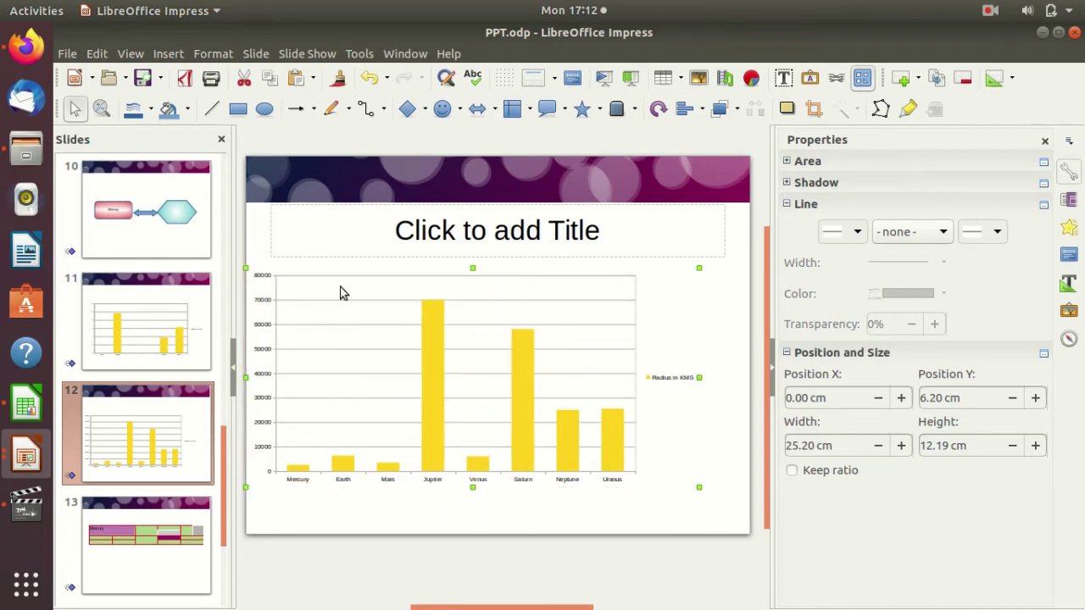
pyautogui.doubleClick(340, 267)
pyautogui.rightClick(339, 268)
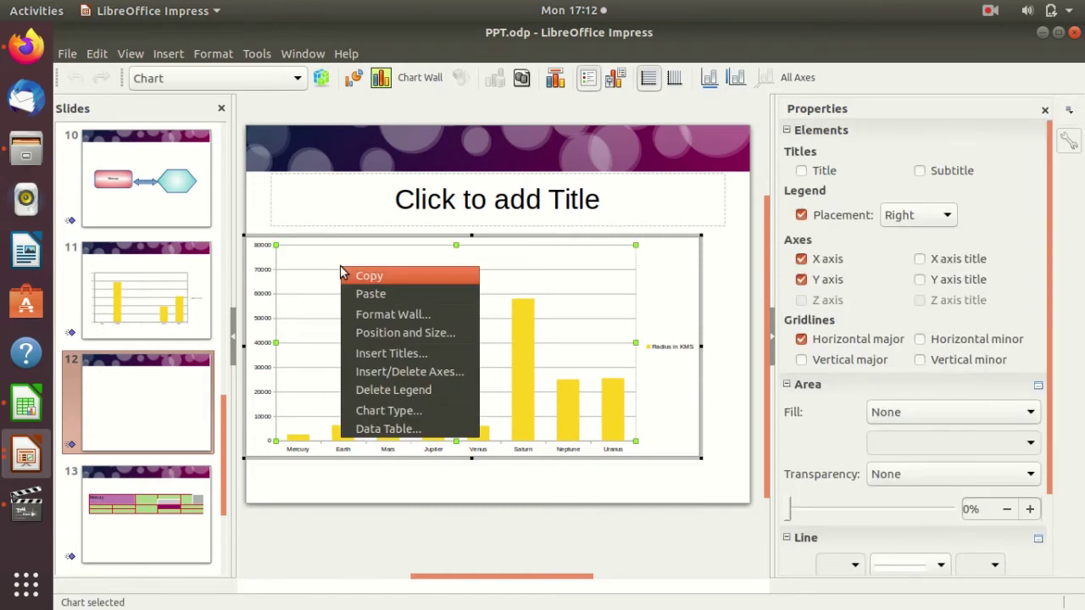
pyautogui.click(404, 415)
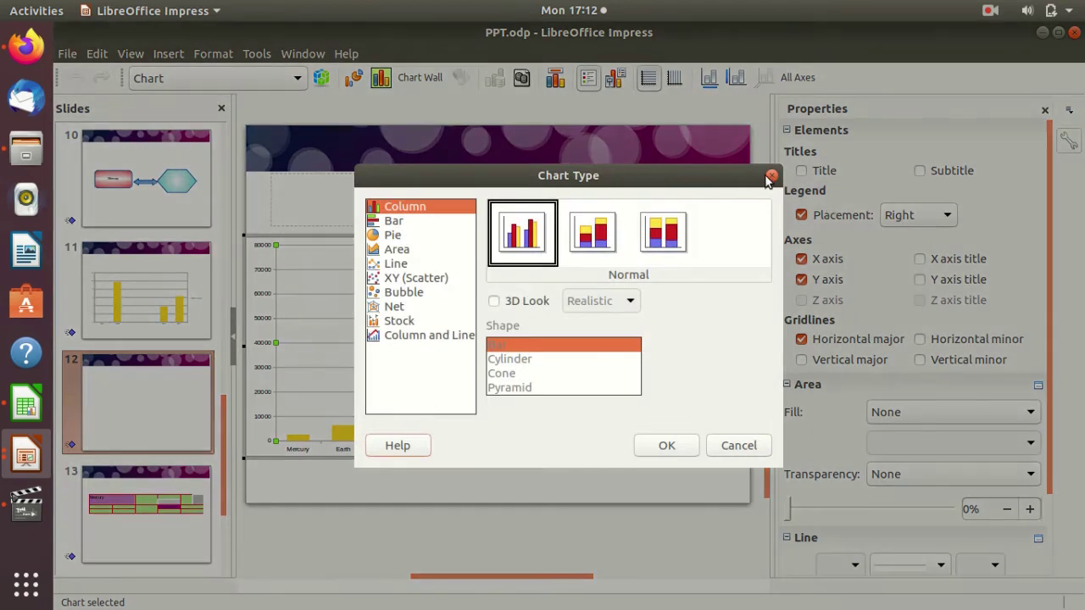
pyautogui.click(773, 177)
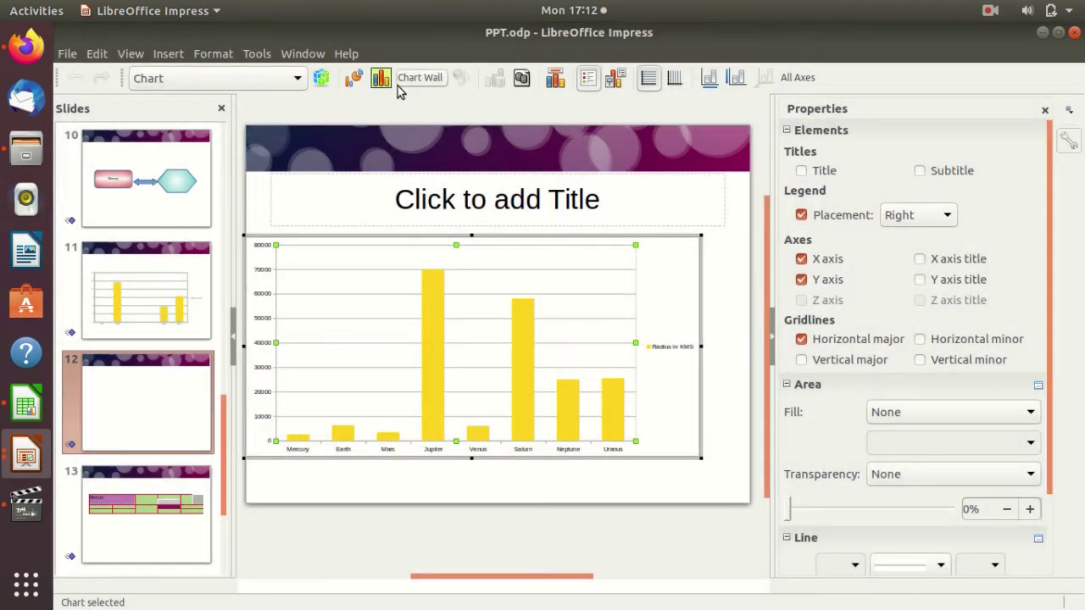
# Switch the column chart to a 3D look in Chart Type and apply it.
pyautogui.click(354, 80)
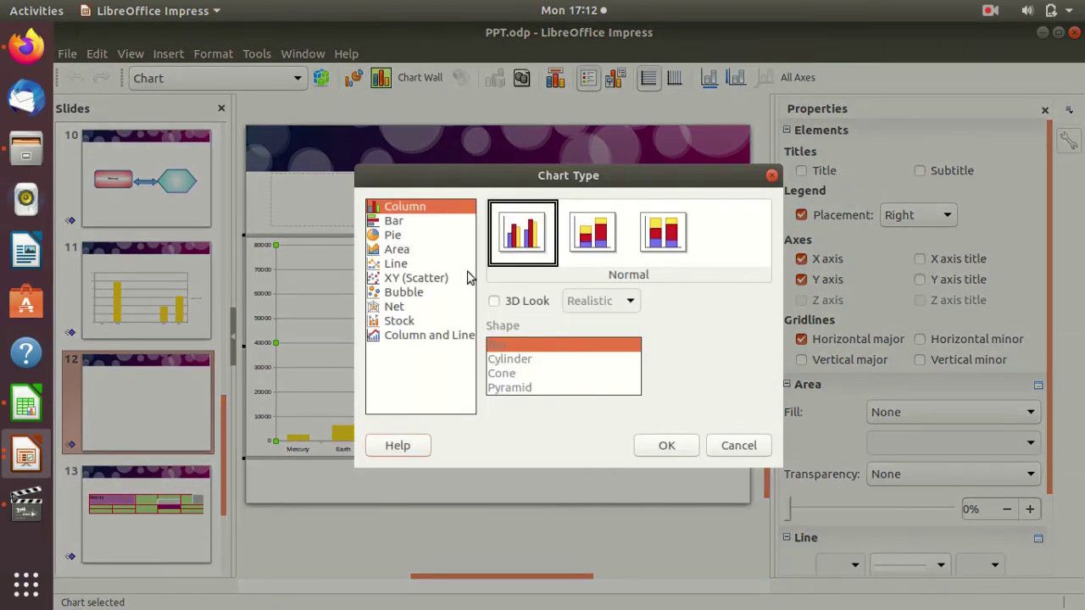
pyautogui.click(499, 303)
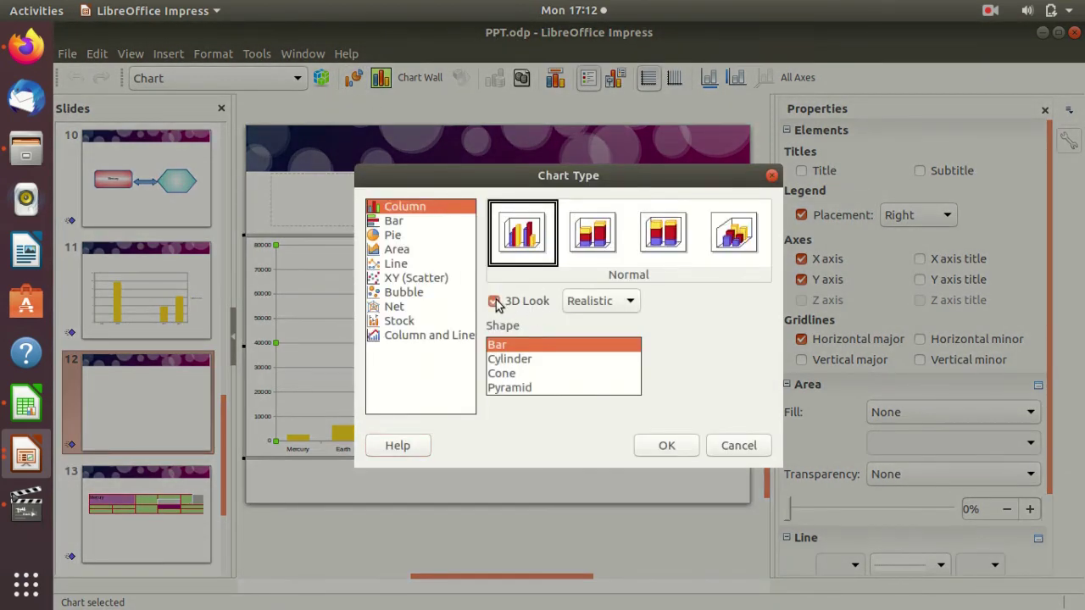
pyautogui.click(666, 446)
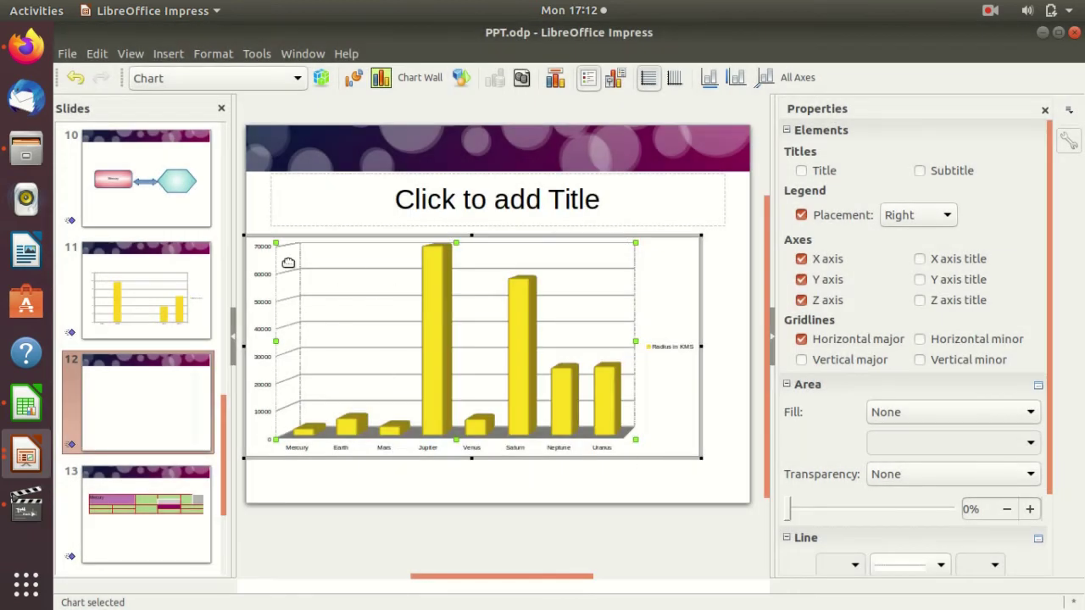
pyautogui.click(353, 77)
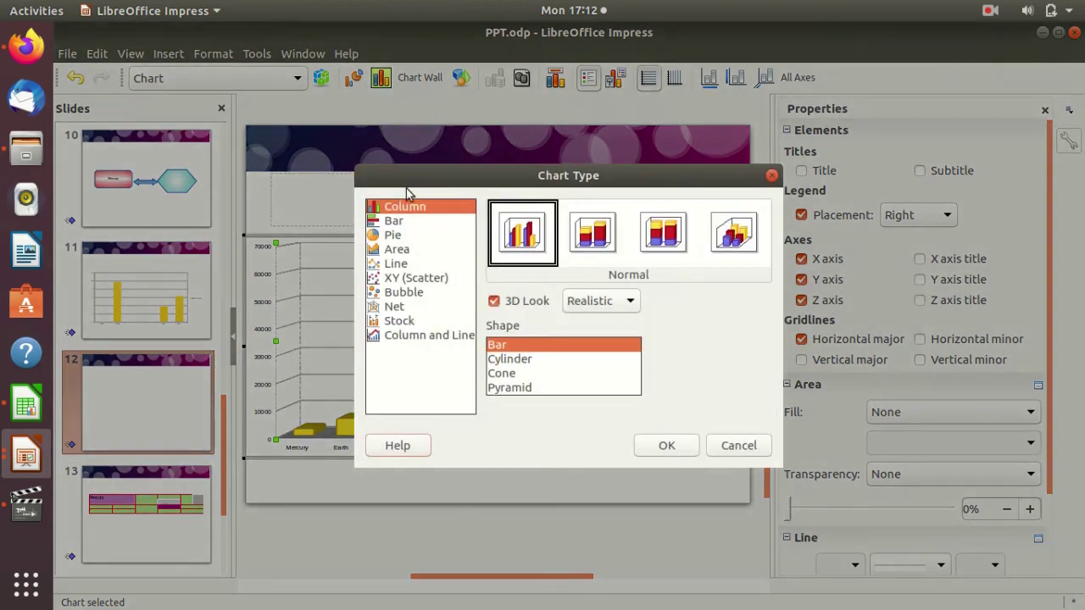
# Make the radius chart a 3D pie, then select its radius series and the Saturn slice.
pyautogui.click(401, 236)
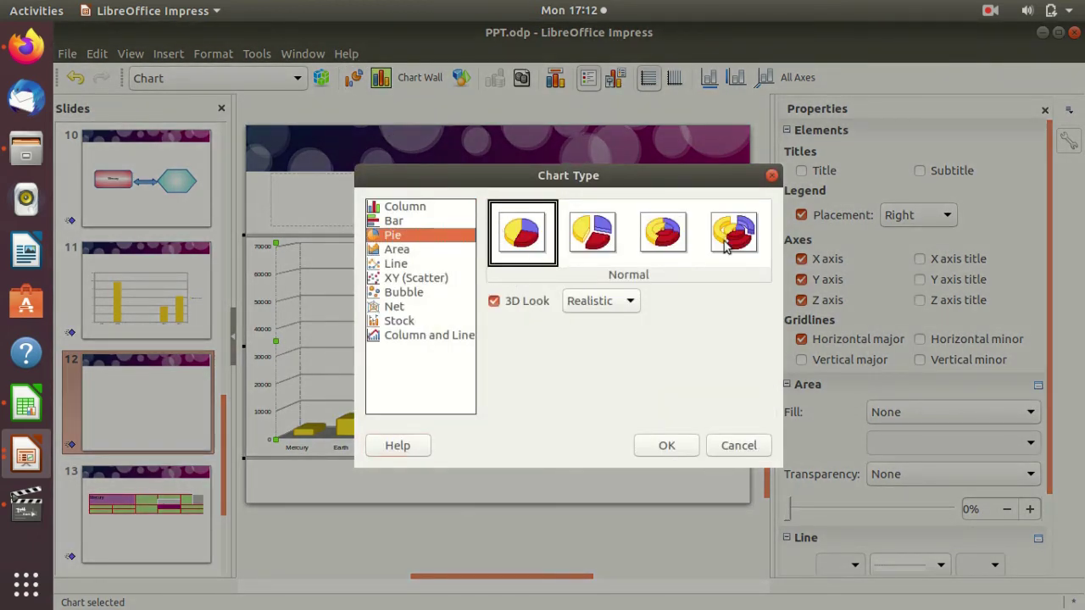
pyautogui.click(667, 445)
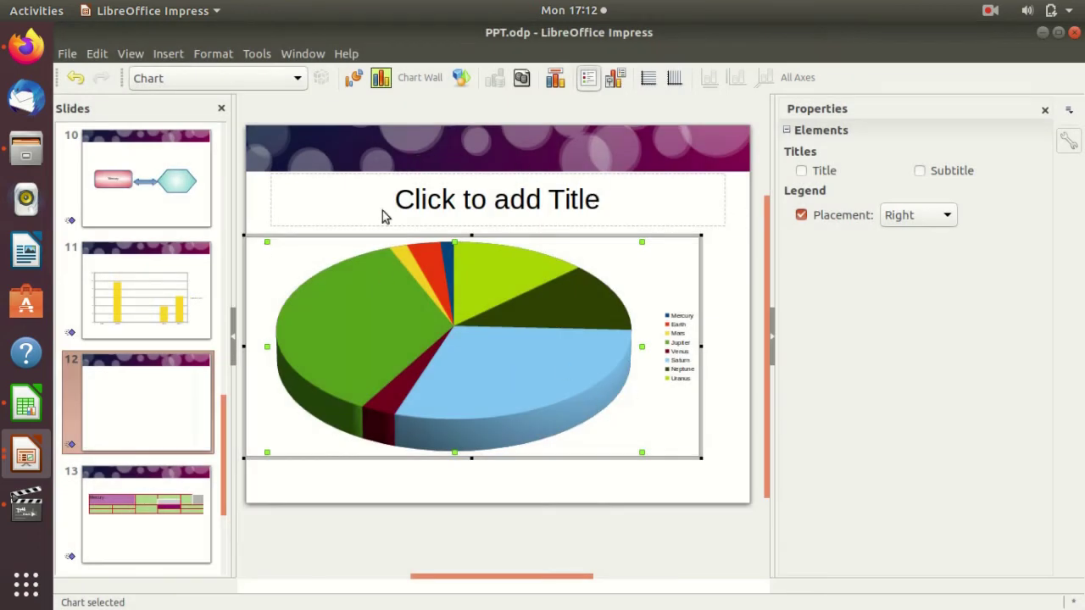
pyautogui.click(354, 78)
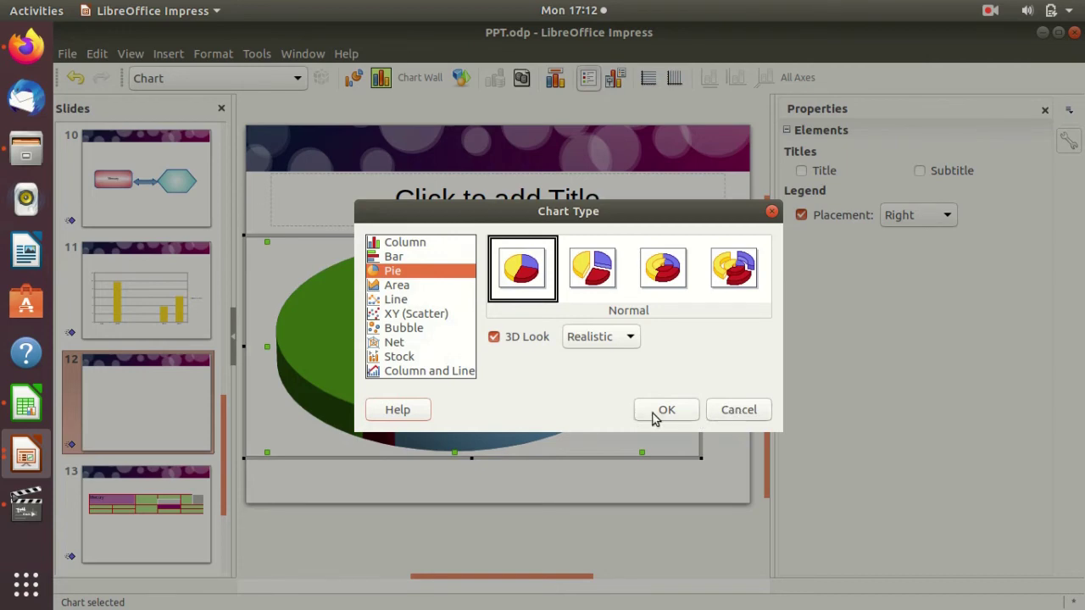
pyautogui.click(710, 416)
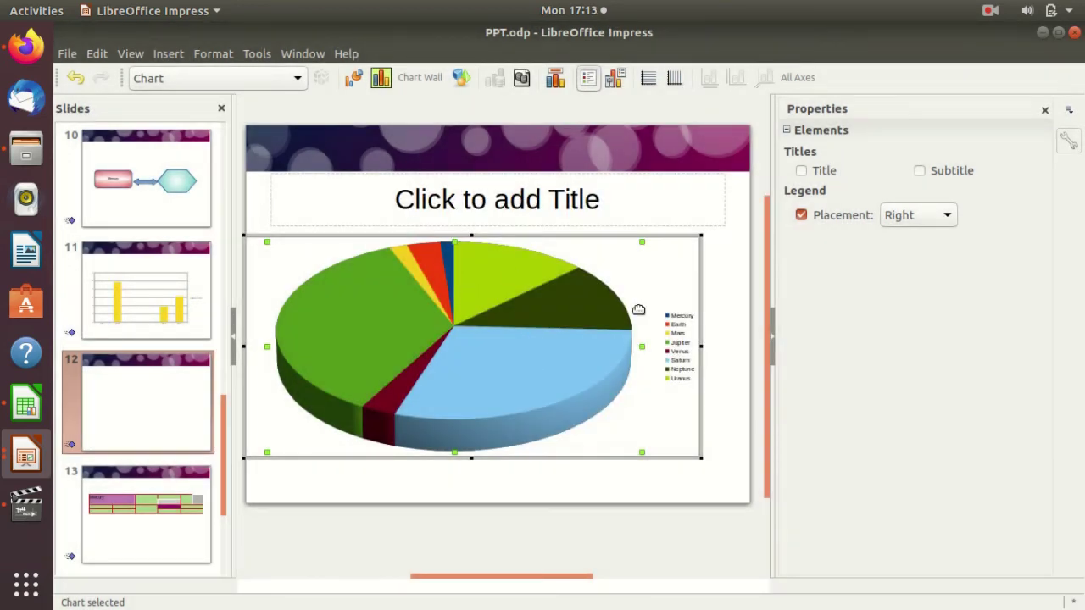
pyautogui.click(414, 275)
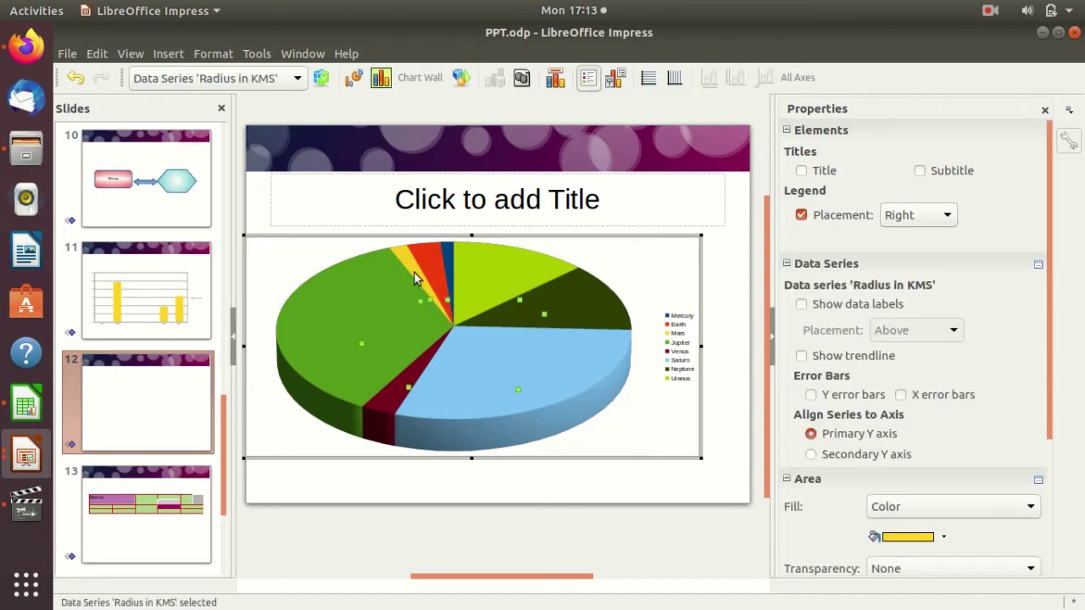
pyautogui.click(499, 384)
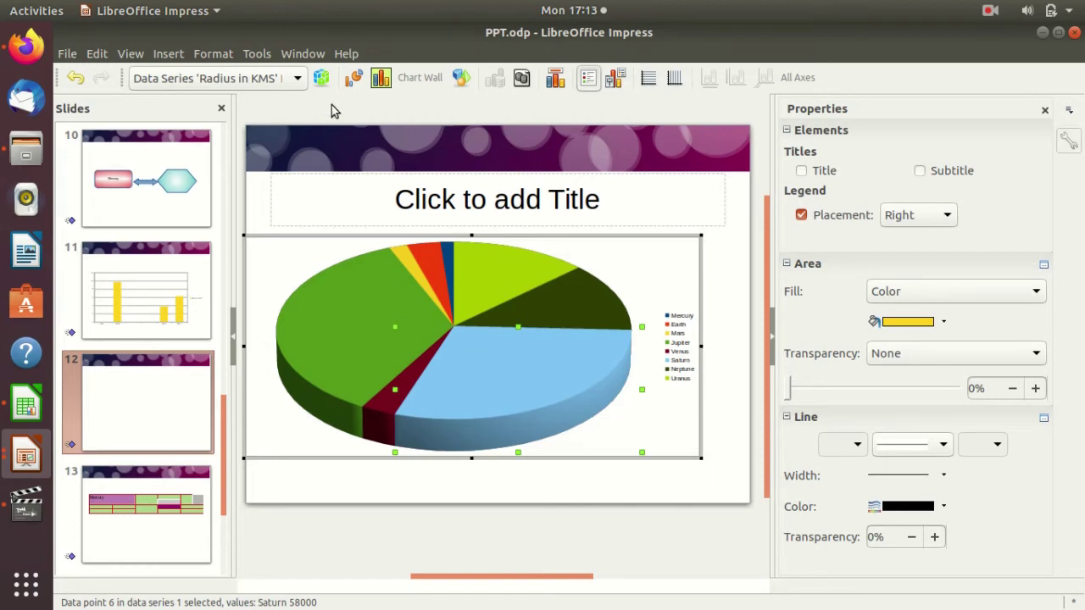
# Change the chart type to a Bubble chart.
pyautogui.click(353, 82)
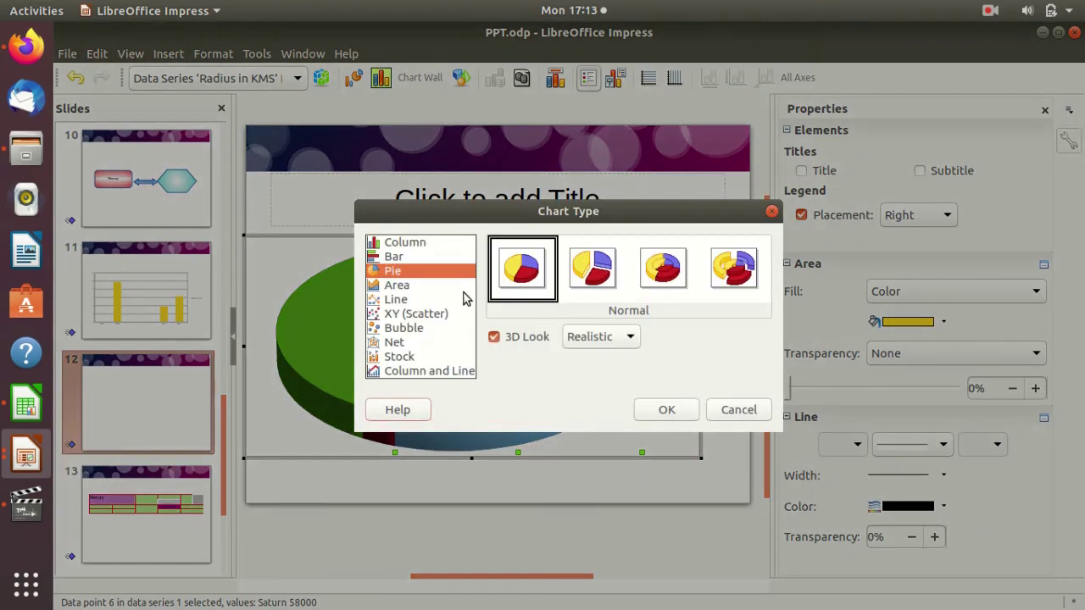
pyautogui.click(423, 335)
pyautogui.click(686, 414)
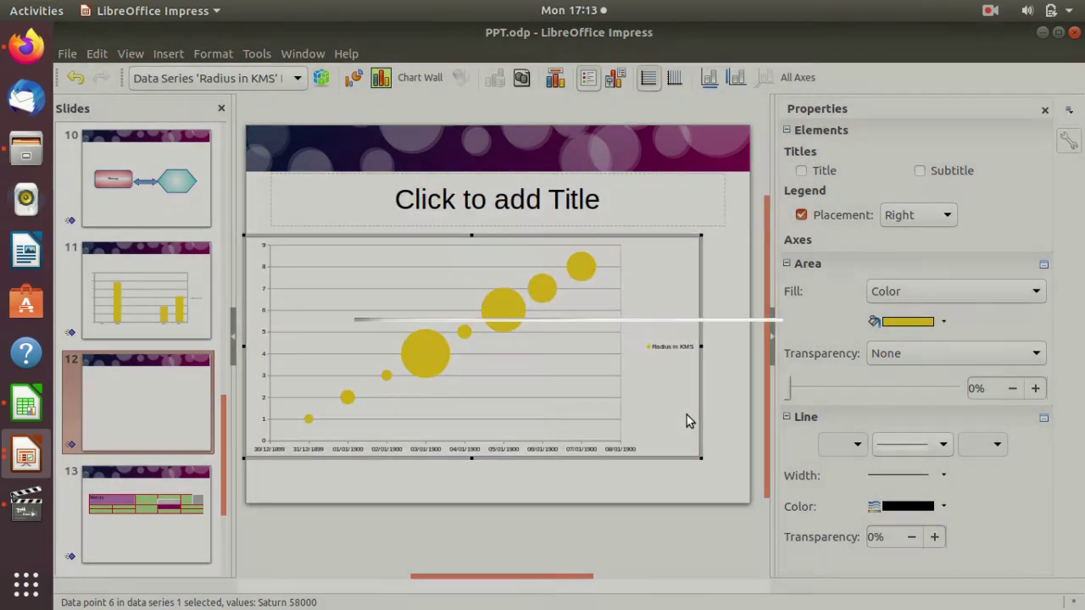
# Compare the Pie variants and apply the exploded pie chart type.
pyautogui.click(353, 77)
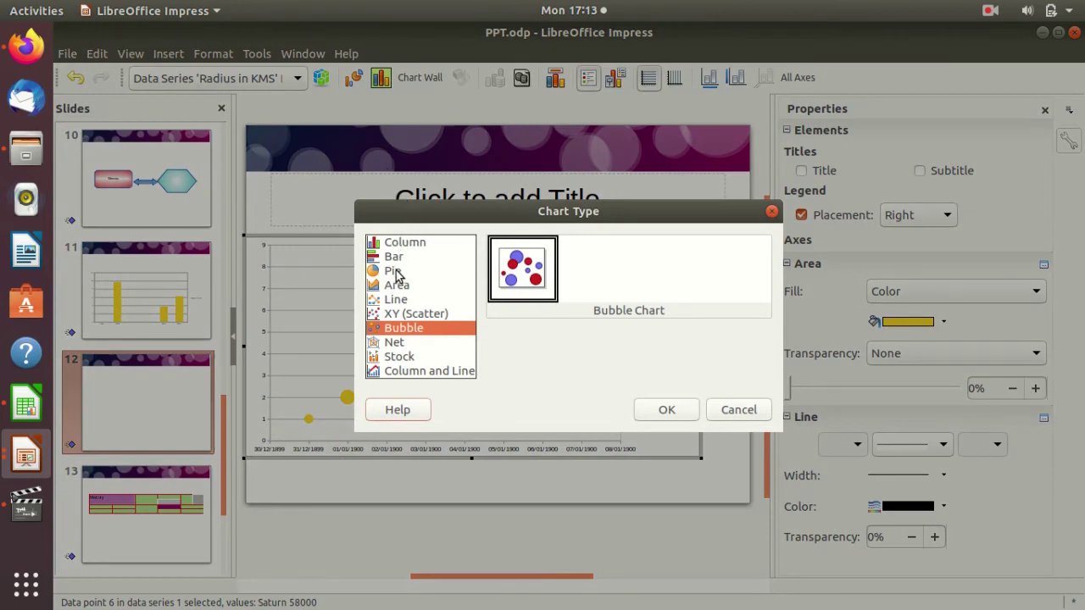
pyautogui.click(395, 271)
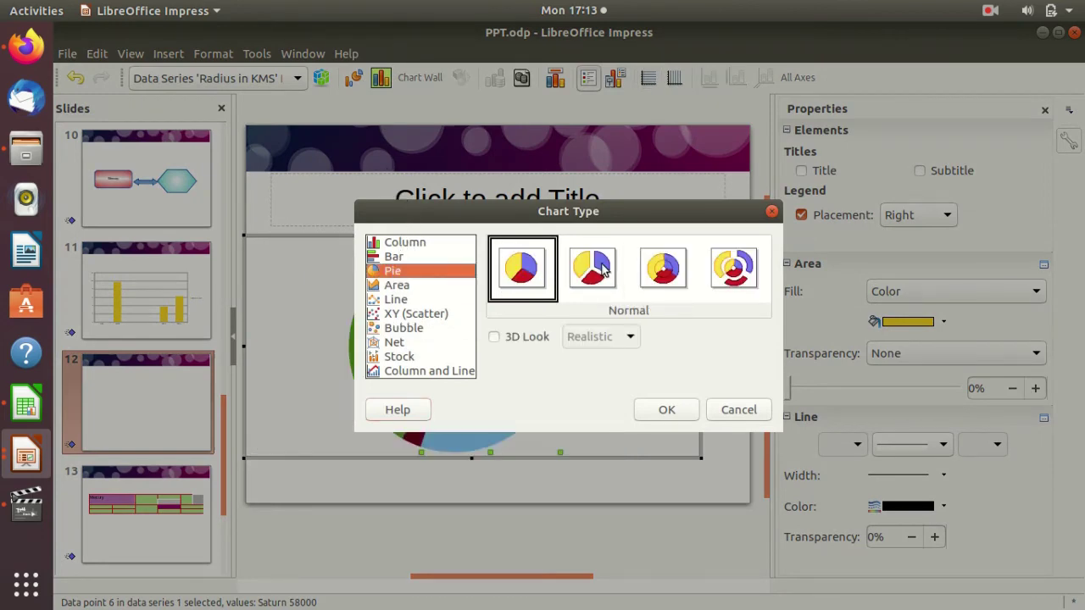
pyautogui.click(593, 272)
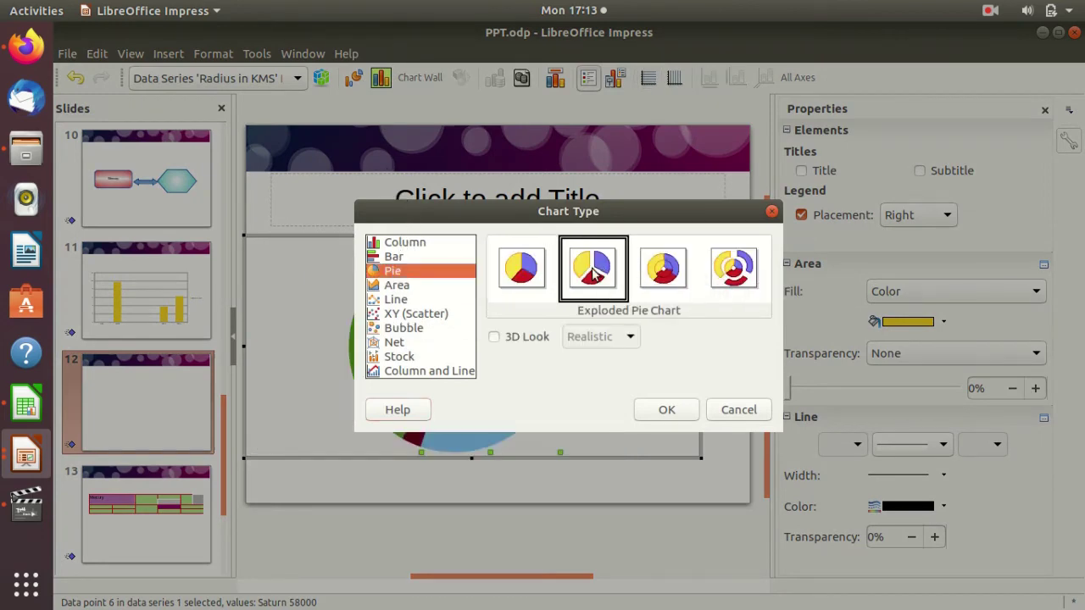
pyautogui.click(670, 269)
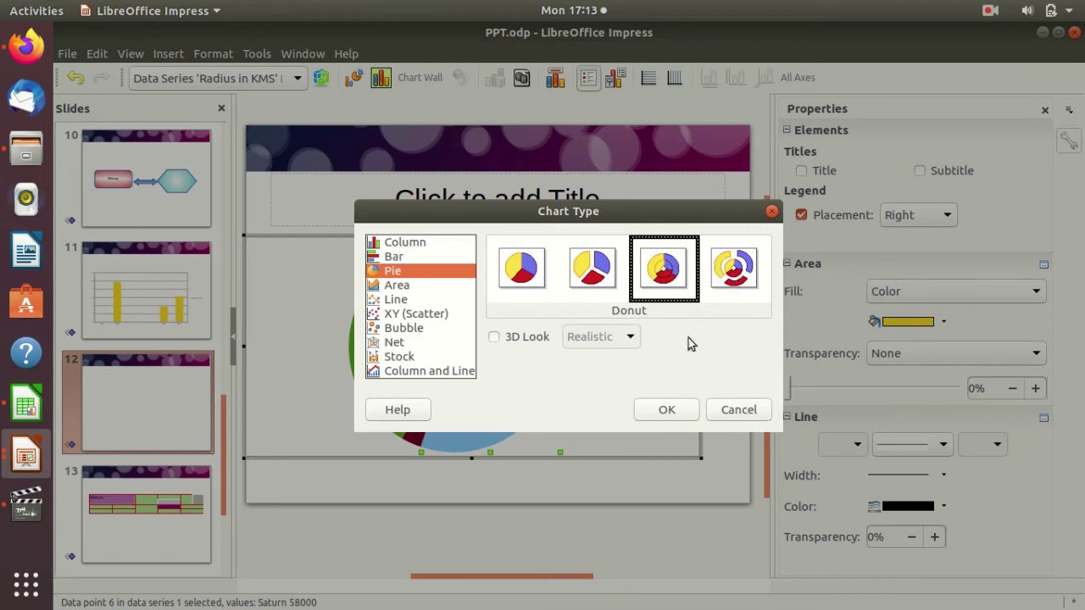
pyautogui.click(742, 259)
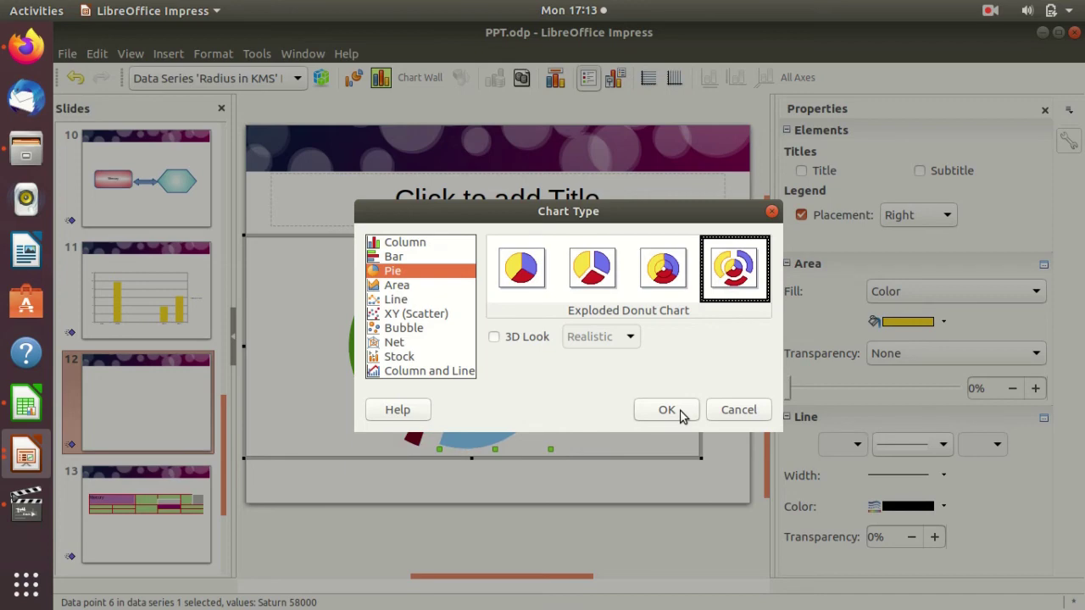
pyautogui.click(616, 266)
pyautogui.click(664, 409)
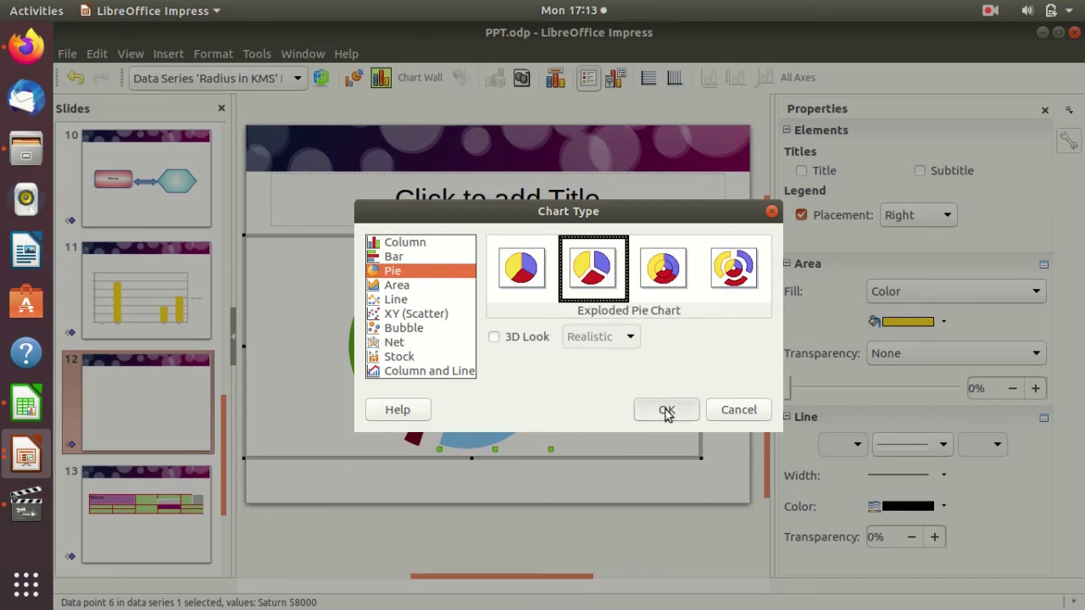
# Switch to the normal, unexploded Pie style and select the whole chart.
pyautogui.click(354, 78)
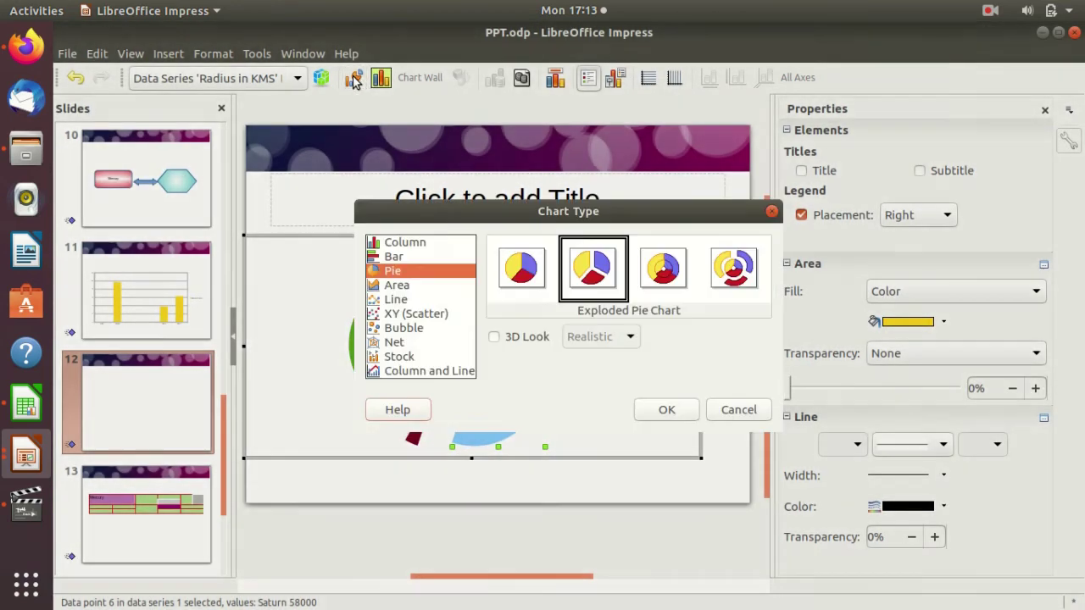
pyautogui.click(519, 285)
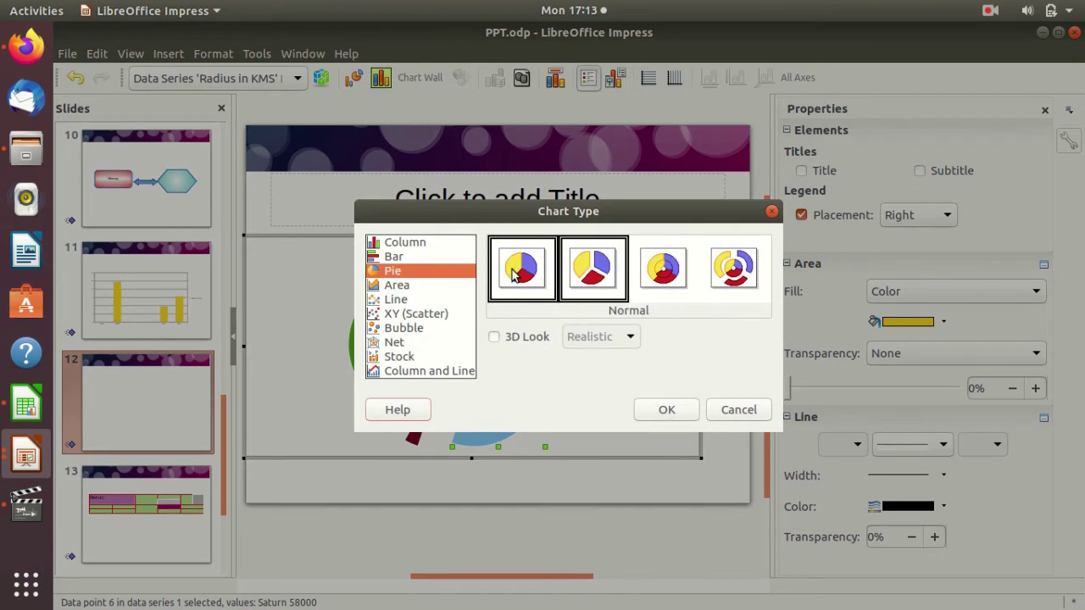
pyautogui.click(685, 409)
pyautogui.click(615, 282)
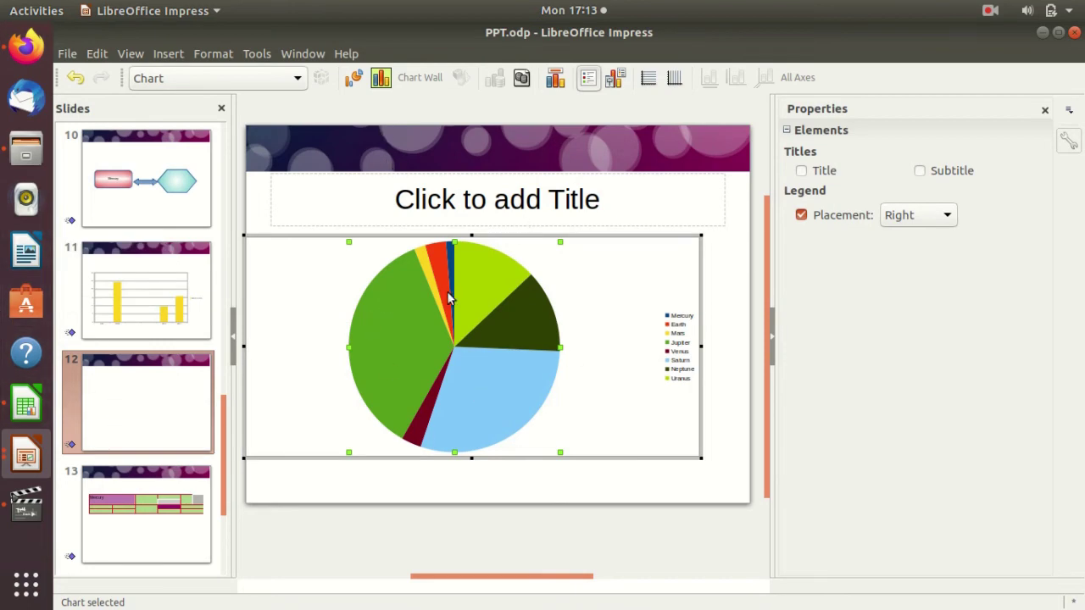
# Enter 'Mercury' as the pie chart's title.
pyautogui.rightClick(488, 270)
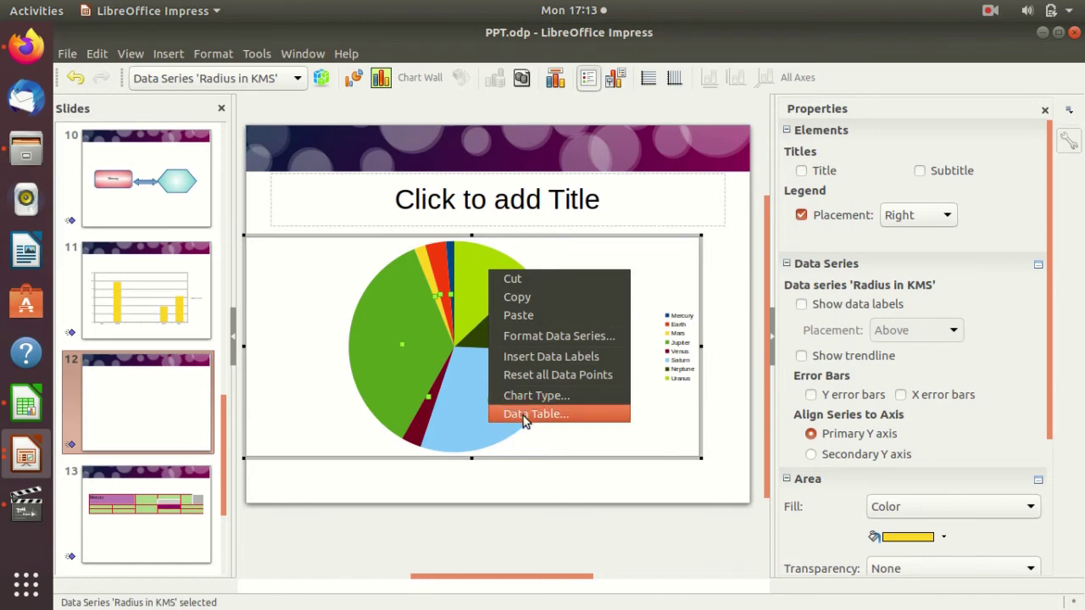
pyautogui.click(386, 263)
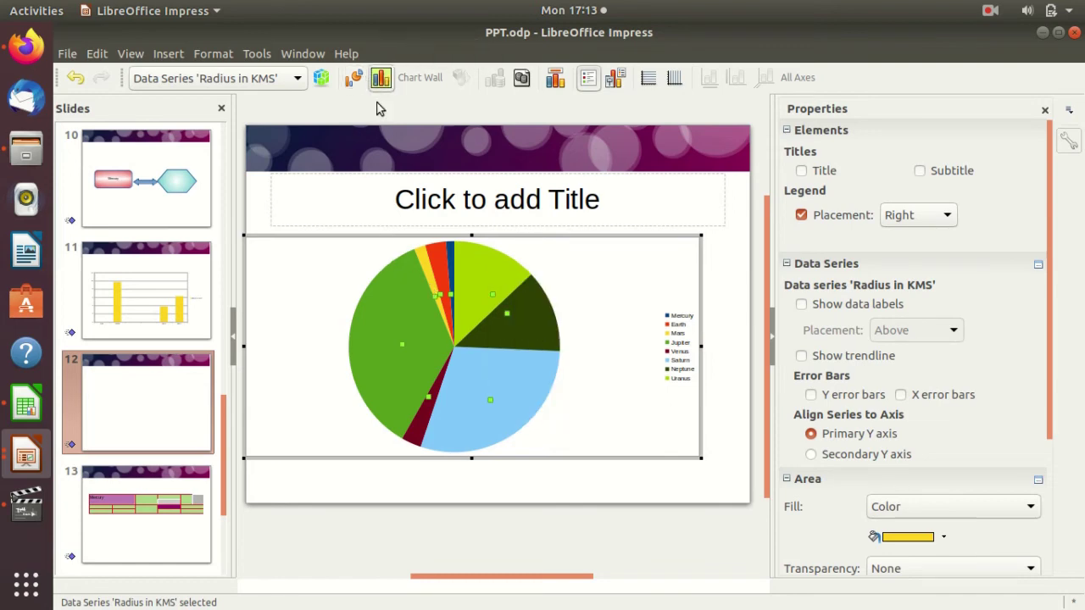
pyautogui.click(556, 78)
pyautogui.write('Mercury')
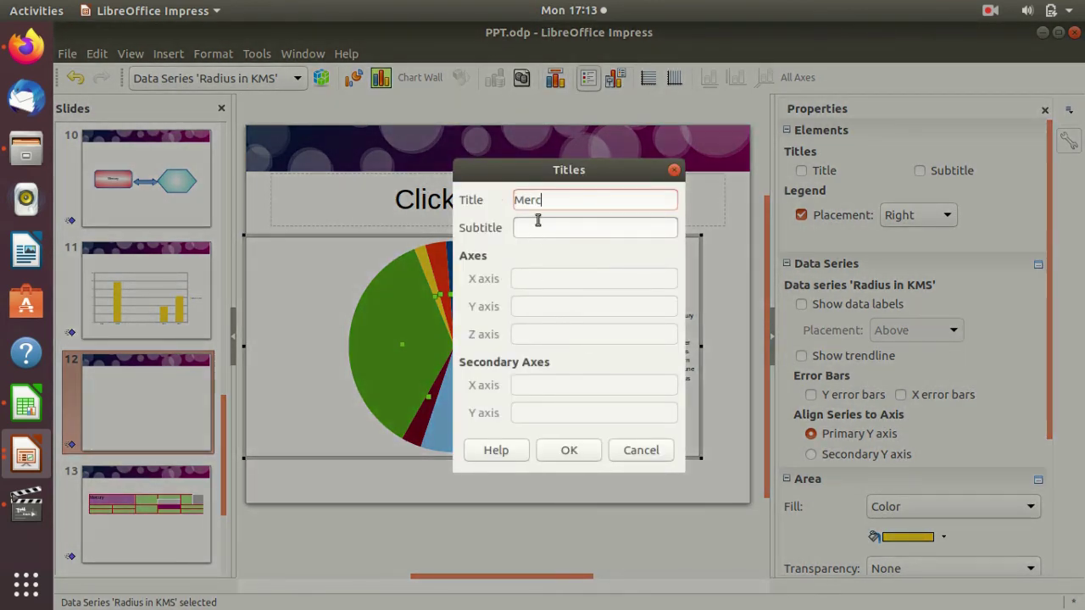
pyautogui.press('Return')
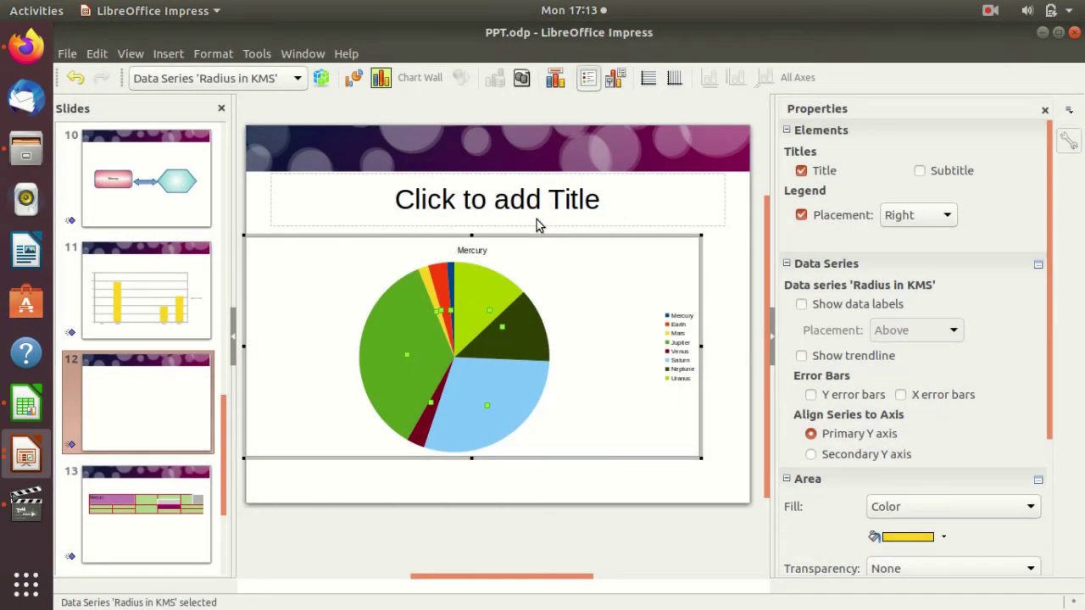
pyautogui.click(472, 248)
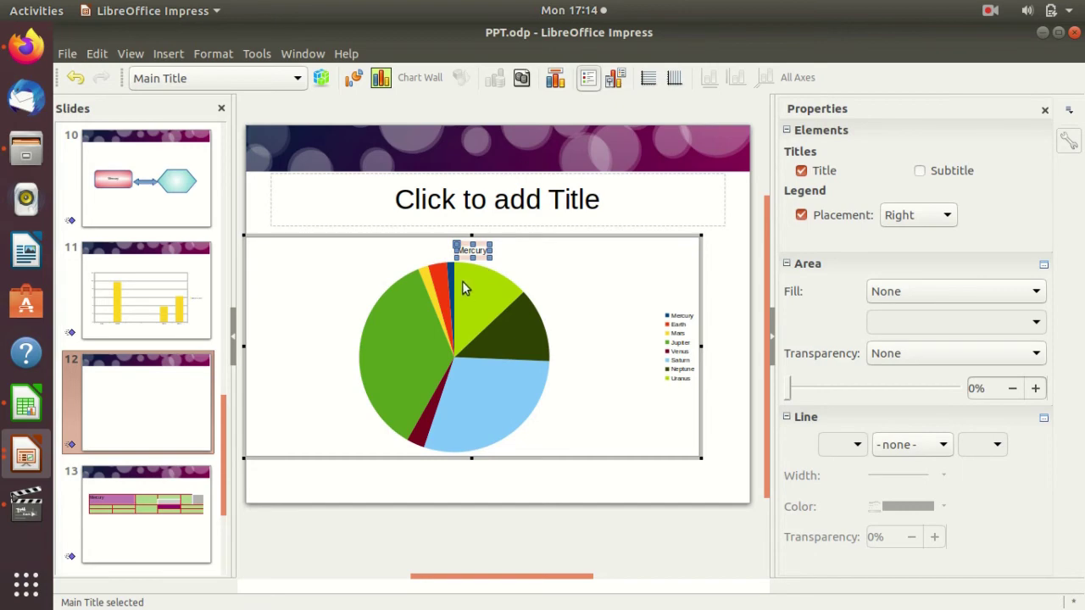
# Recheck the title settings without changes and reselect the whole chart.
pyautogui.click(555, 81)
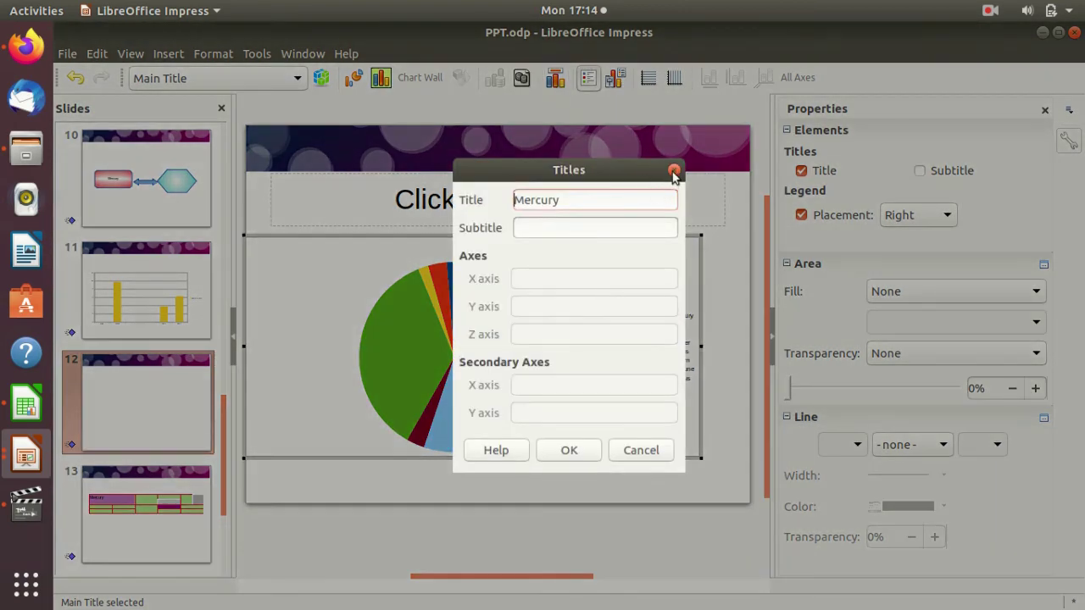
pyautogui.click(673, 172)
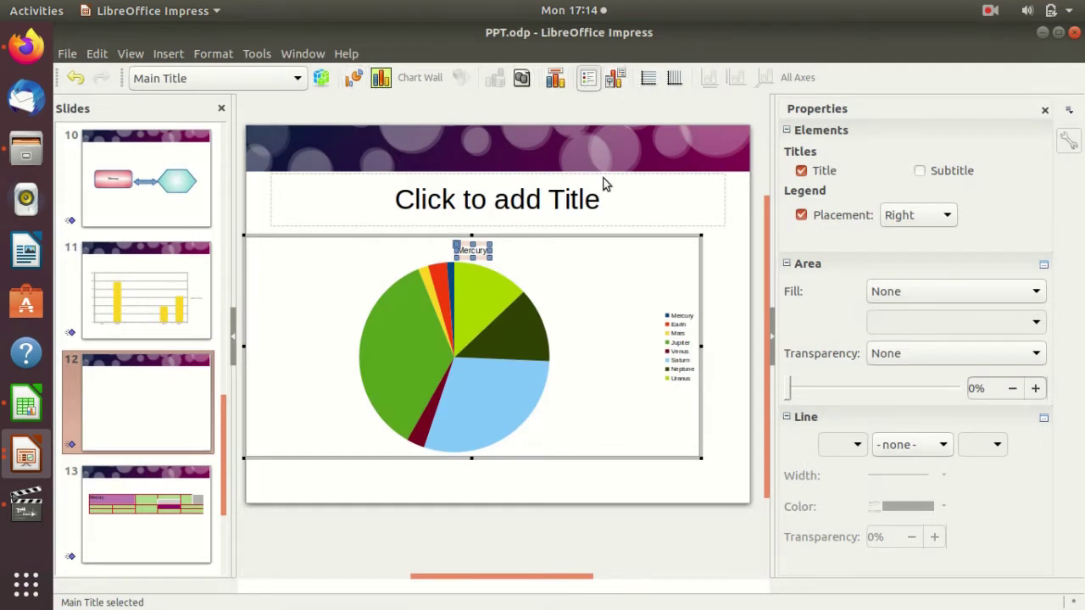
pyautogui.click(613, 269)
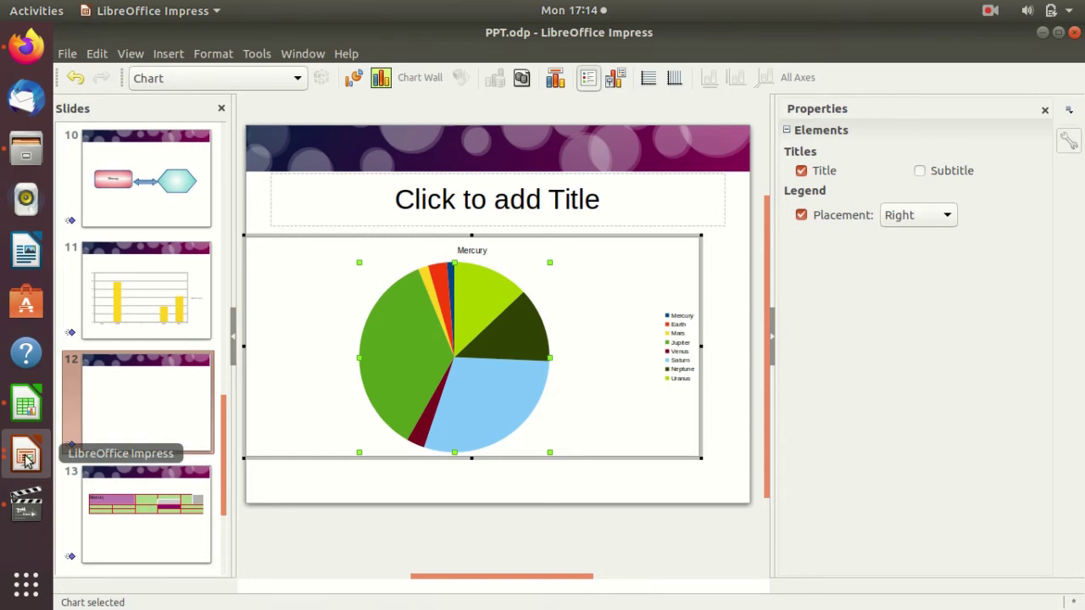
# Insert a default column chart on slide 11 and drag slide 12's pie chart onto slide 13.
pyautogui.click(133, 295)
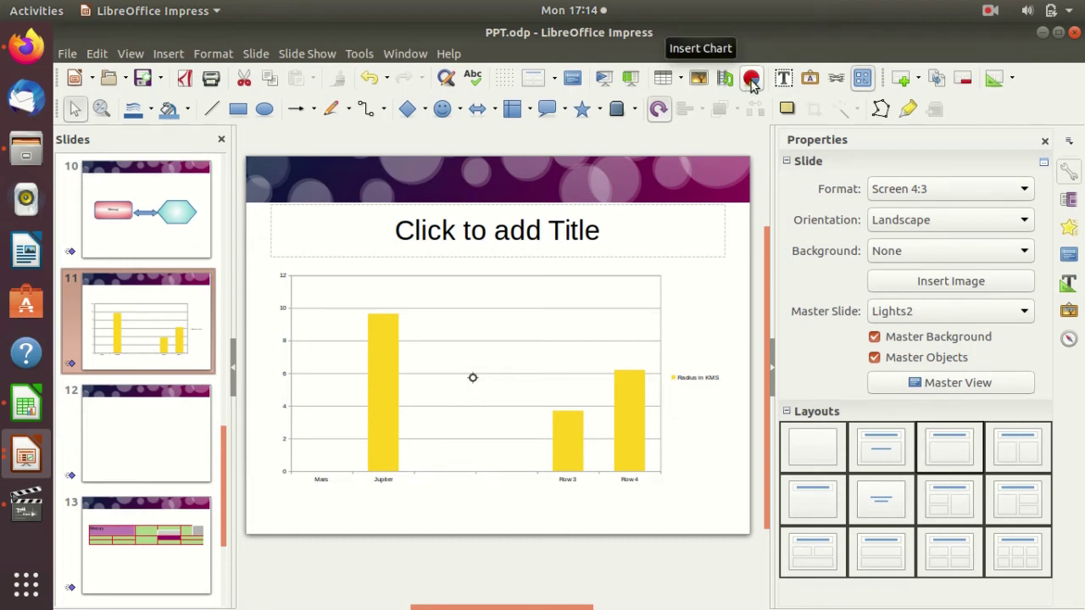
pyautogui.click(751, 79)
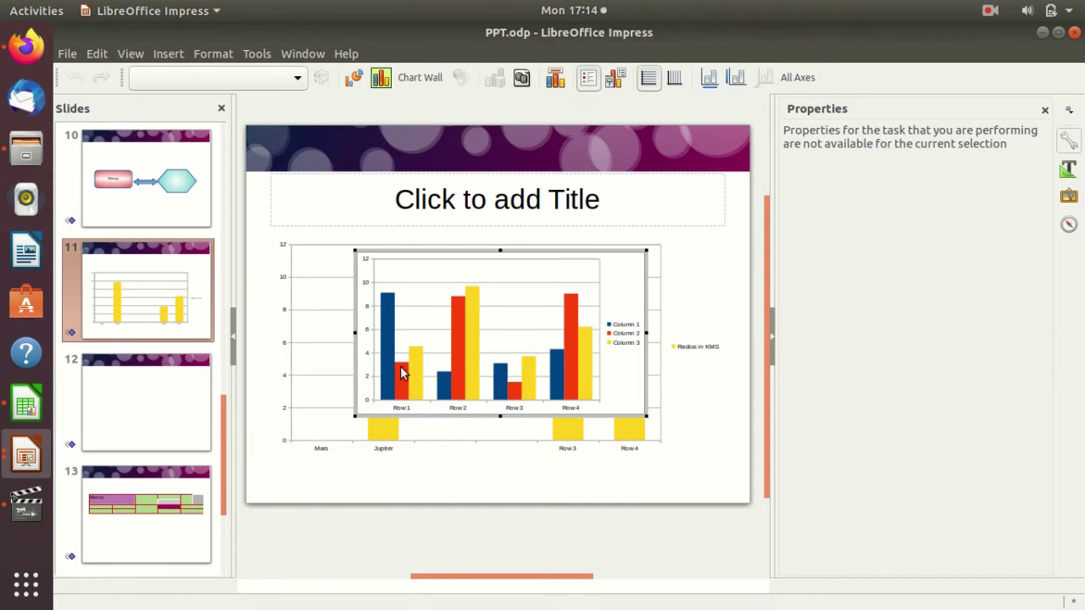
pyautogui.moveTo(189, 409); pyautogui.dragTo(410, 391)
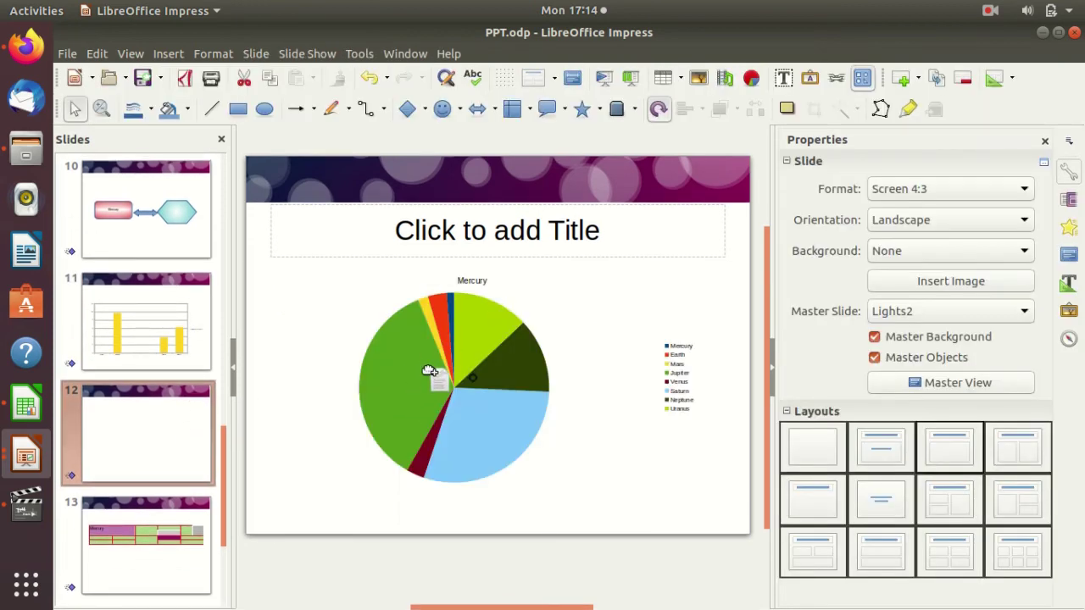
pyautogui.moveTo(410, 392); pyautogui.dragTo(427, 370)
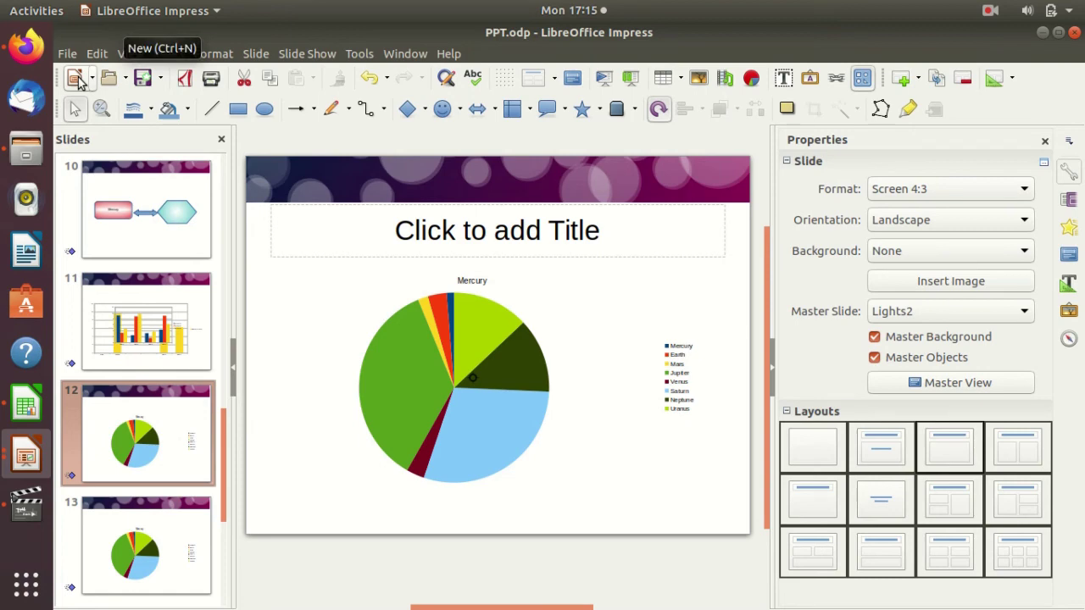
# Create Untitled 3 from the Beehive template, then switch back to the PPT.odp window.
pyautogui.click(76, 79)
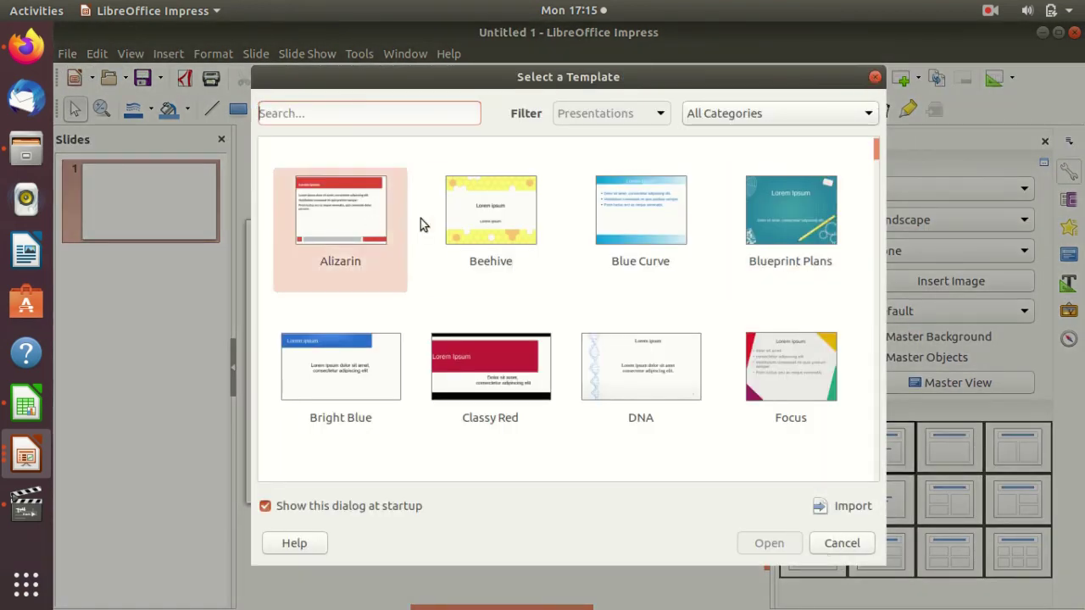
pyautogui.click(500, 221)
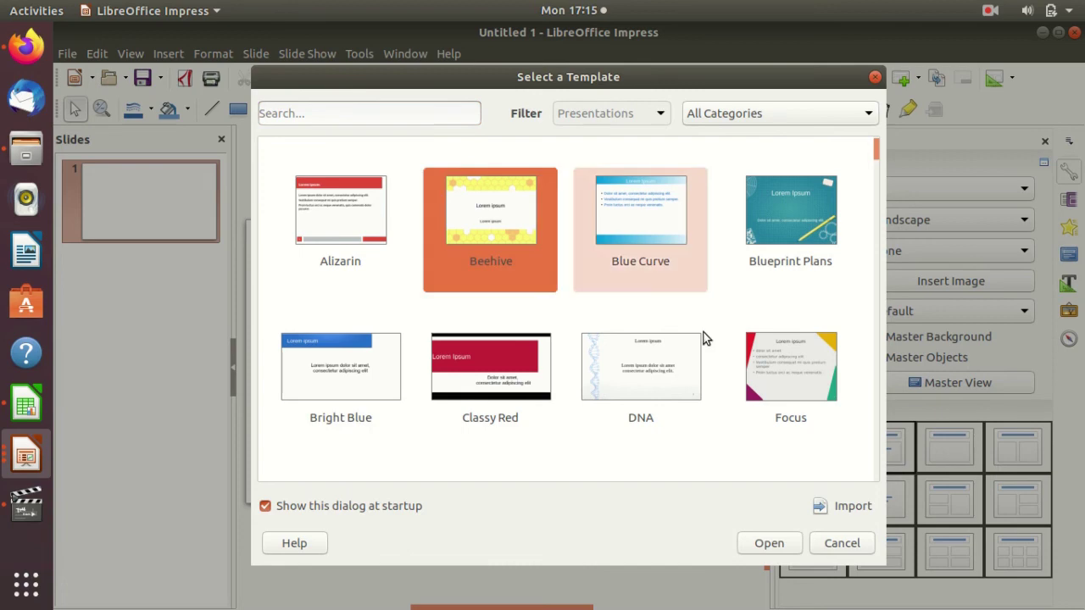
pyautogui.click(767, 543)
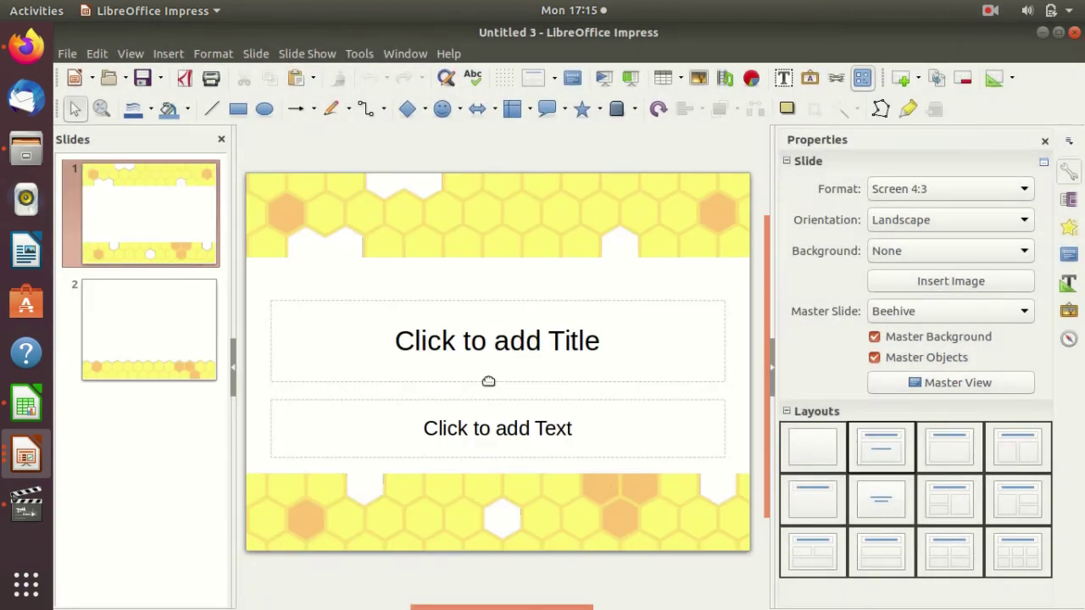
pyautogui.click(26, 463)
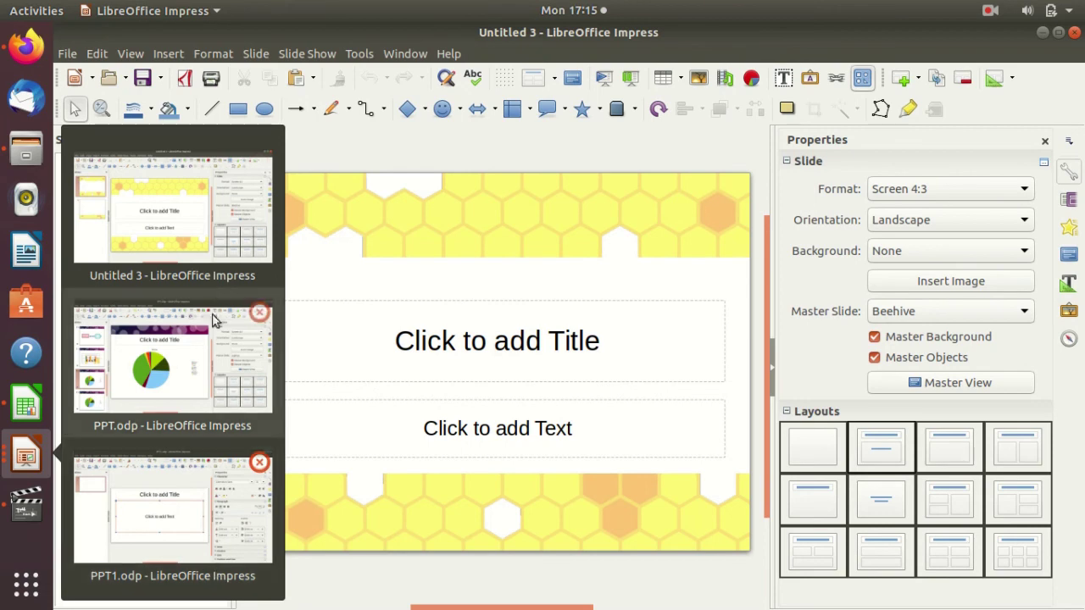
pyautogui.click(187, 370)
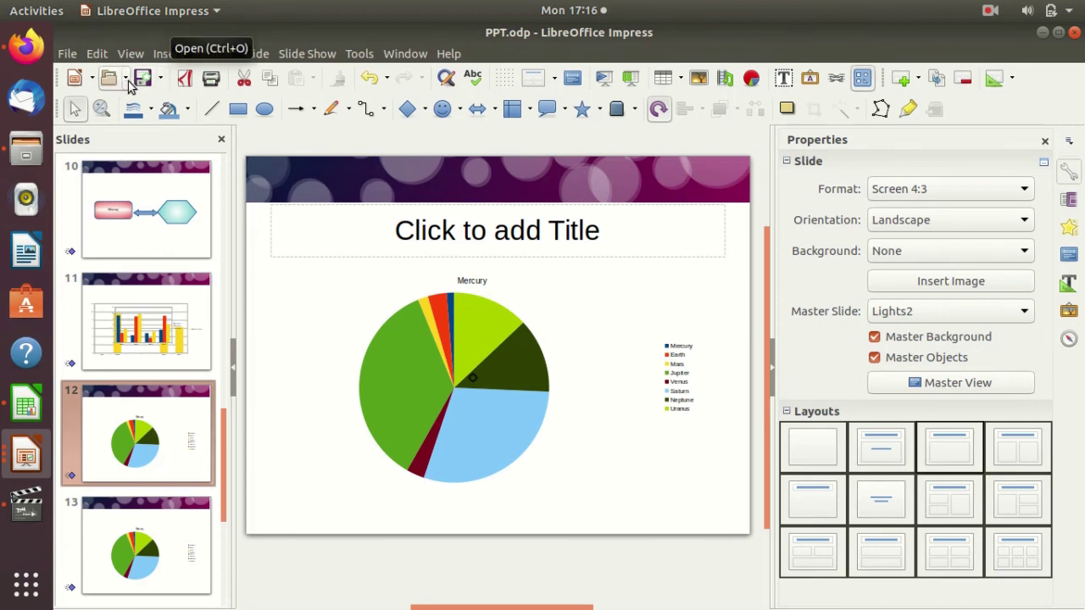
pyautogui.click(127, 80)
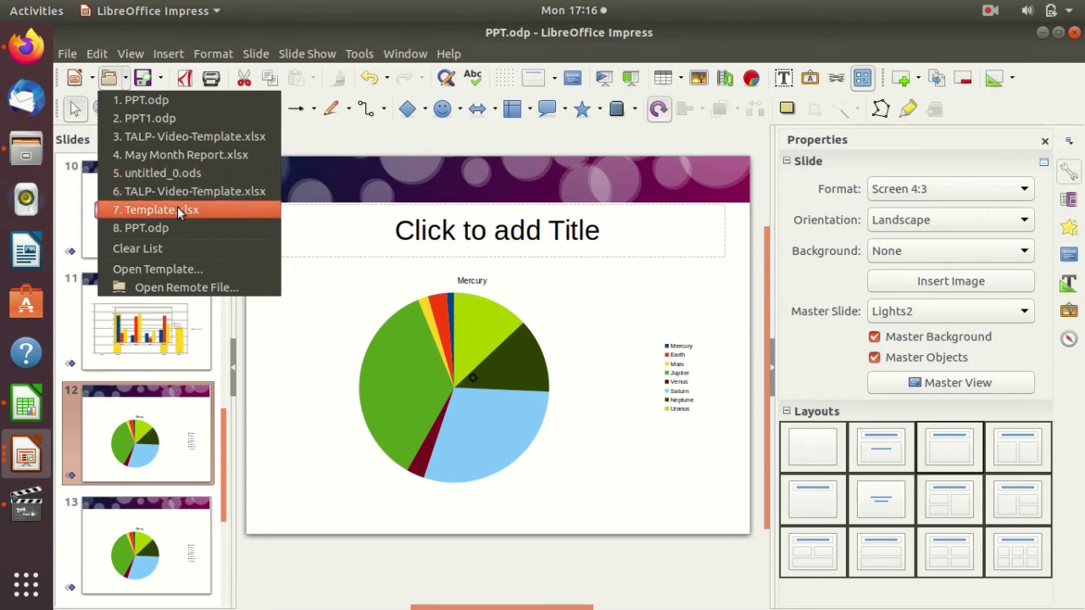
pyautogui.click(165, 81)
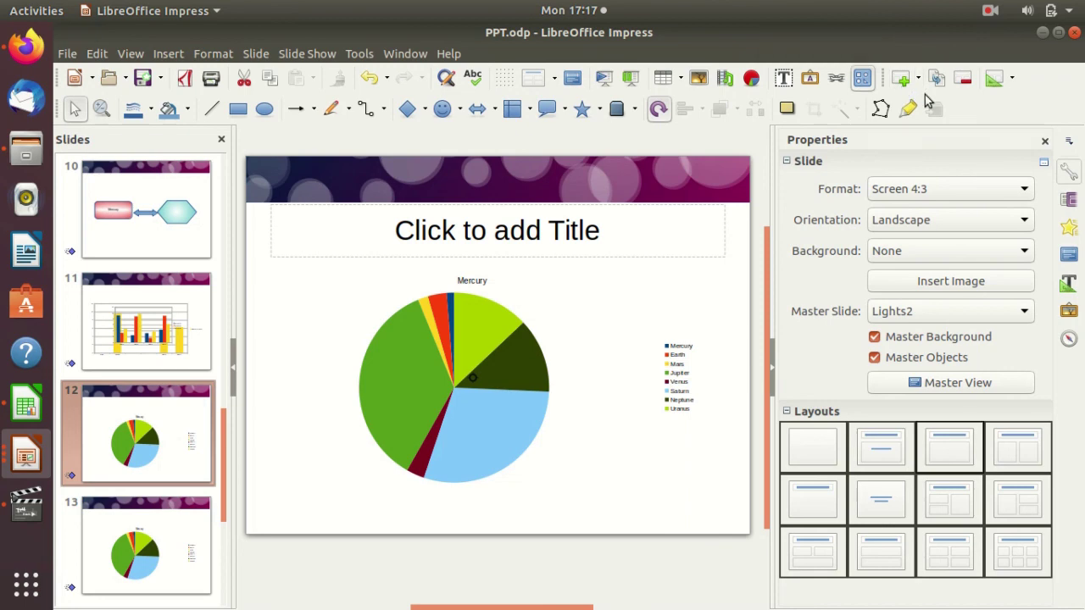
# Insert a new slide 13 after slide 12 and paste the Mercury pie chart onto it.
pyautogui.click(904, 85)
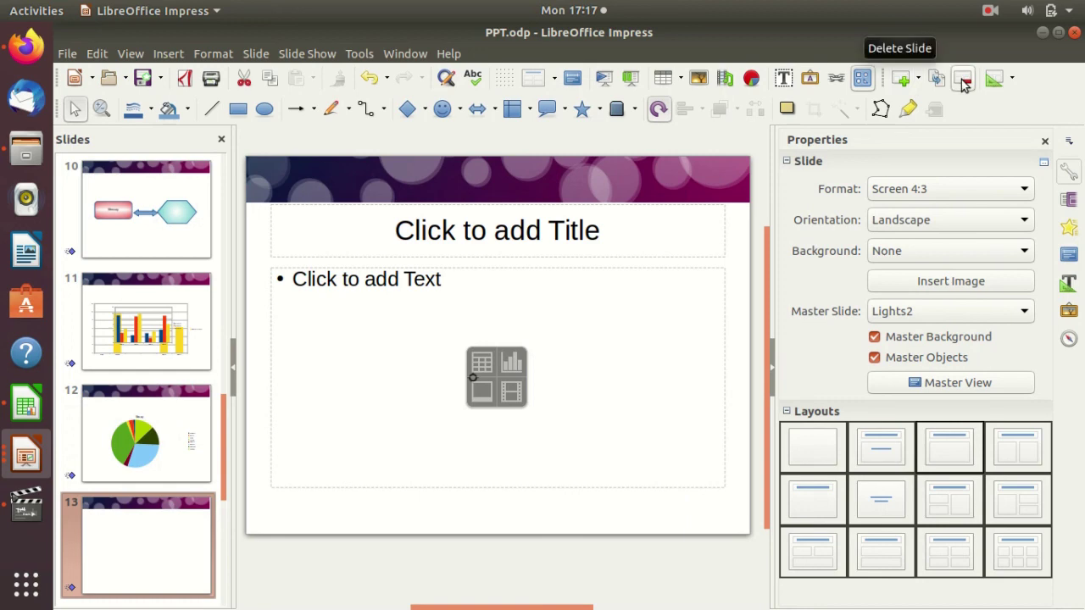
pyautogui.hotkey('ctrl', 'v')
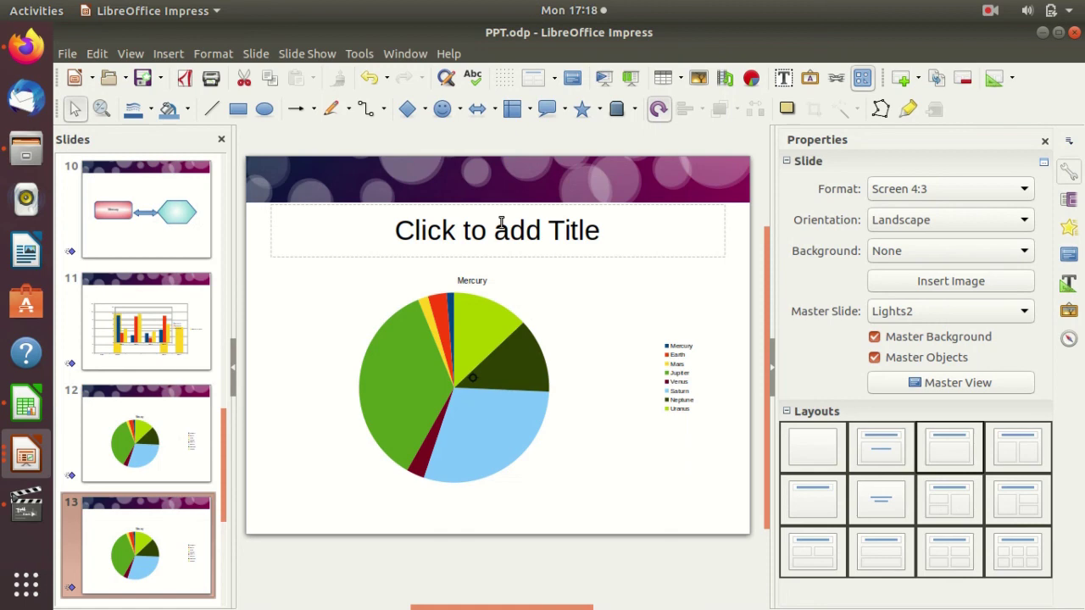
pyautogui.click(416, 387)
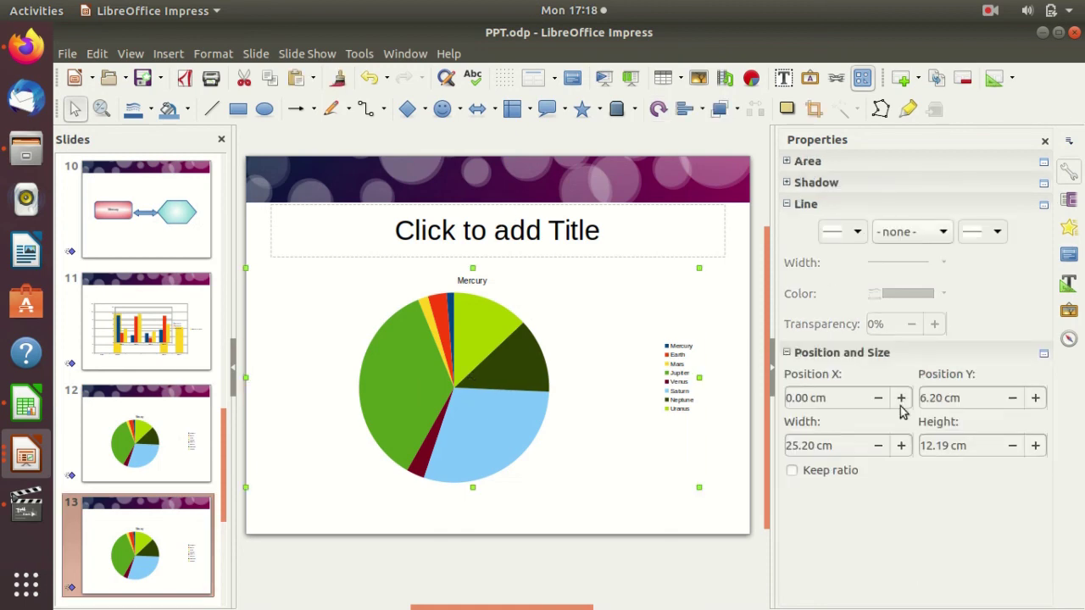
pyautogui.click(810, 185)
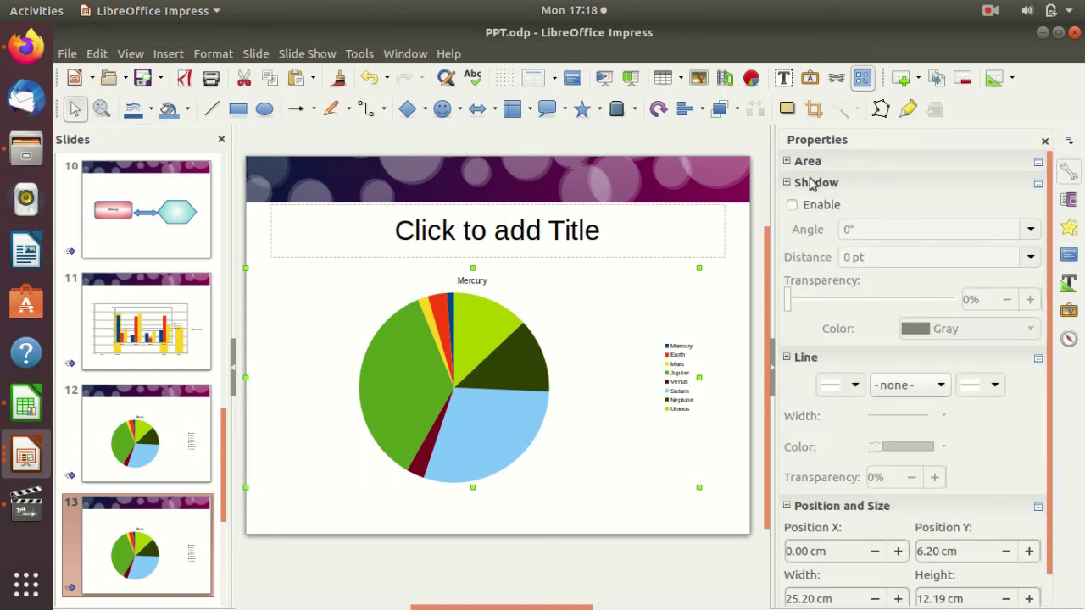
pyautogui.click(810, 164)
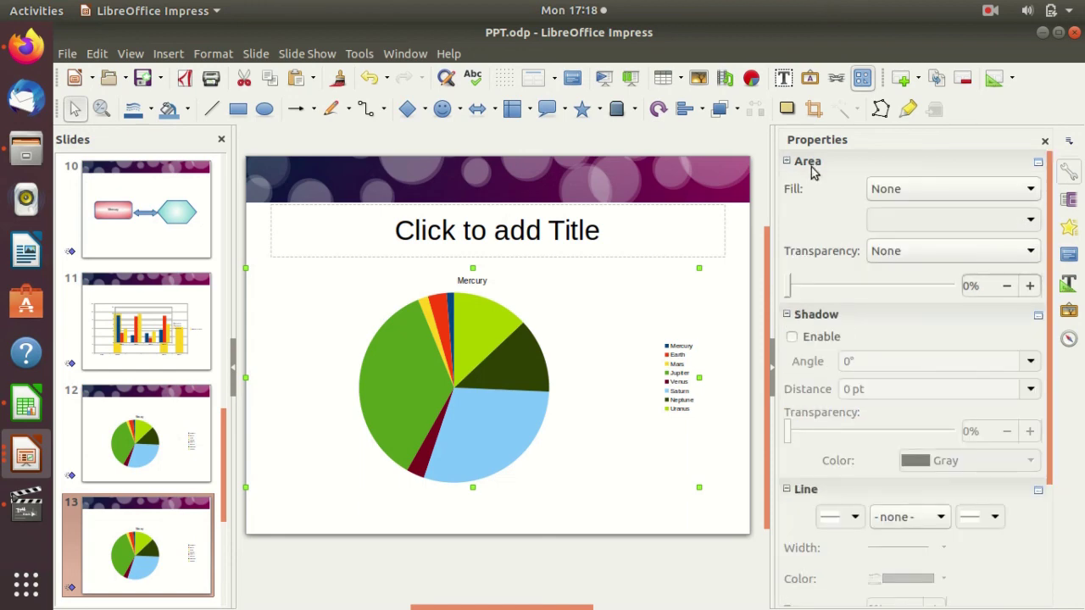
pyautogui.scroll(-3, 836, 351)
pyautogui.scroll(-2, 839, 350)
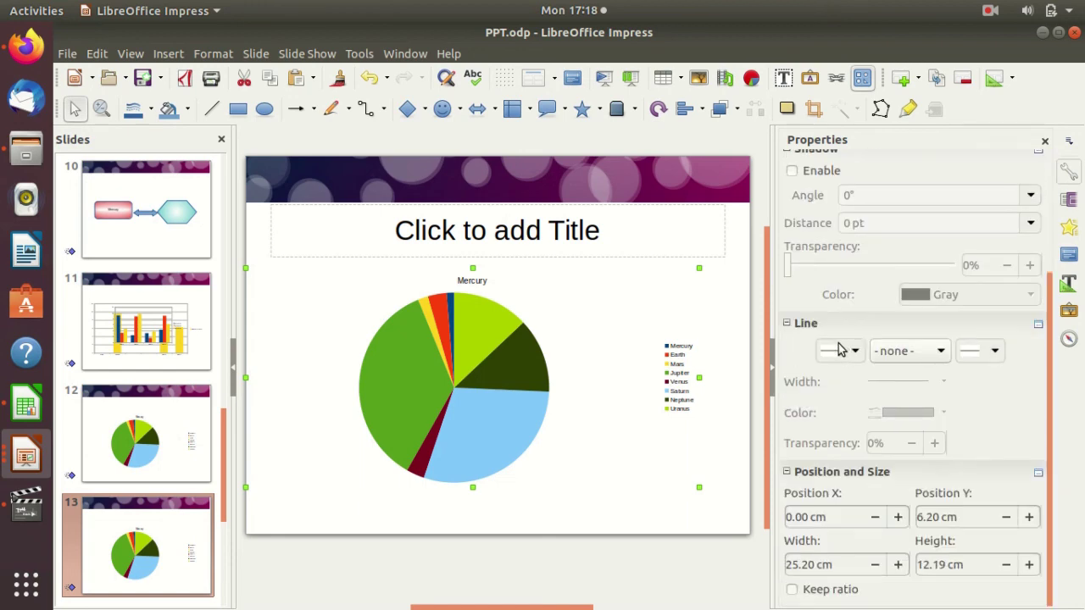